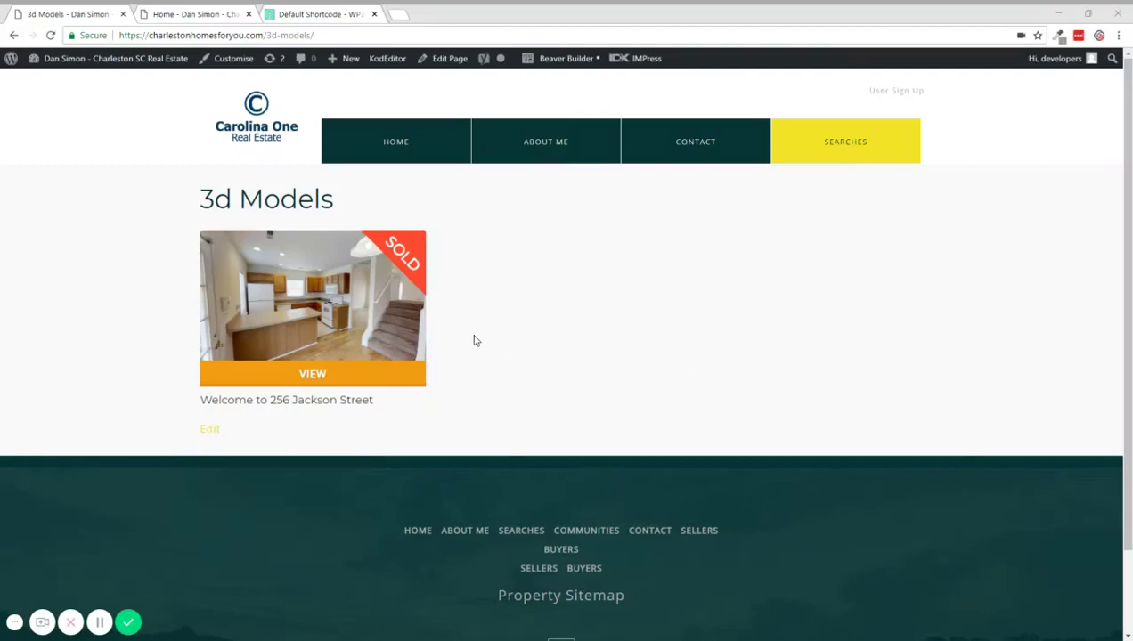
Open the 256 Jackson Street tour in a new tab, look it over, then show the default shortcode docs.
{"action": "left_click", "coordinate": [387, 304]}
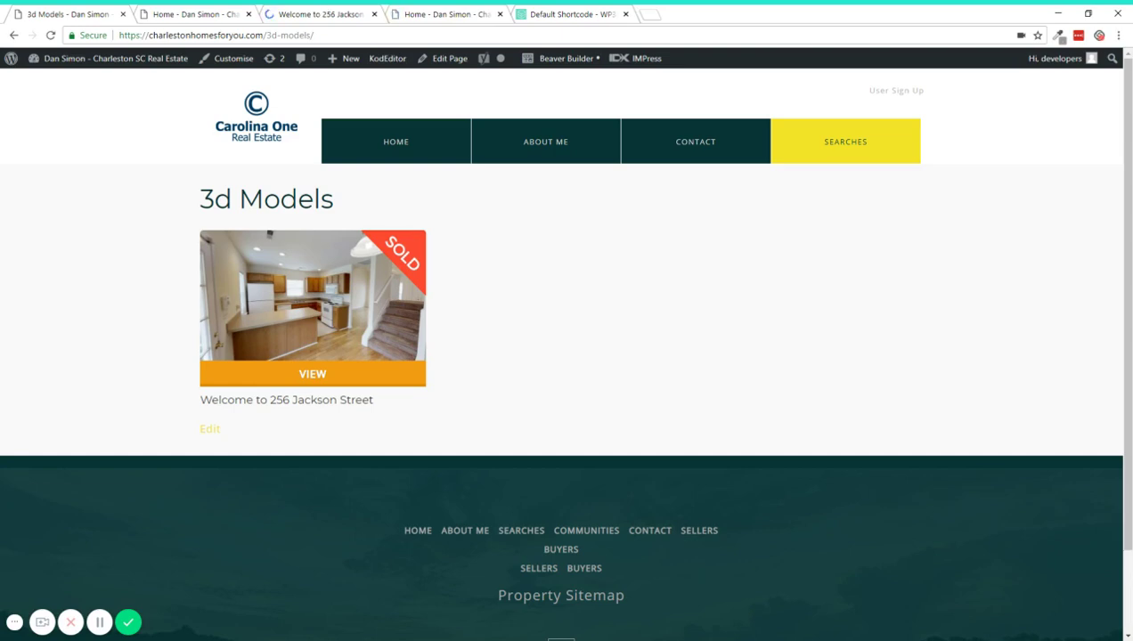
{"action": "left_click", "coordinate": [320, 14]}
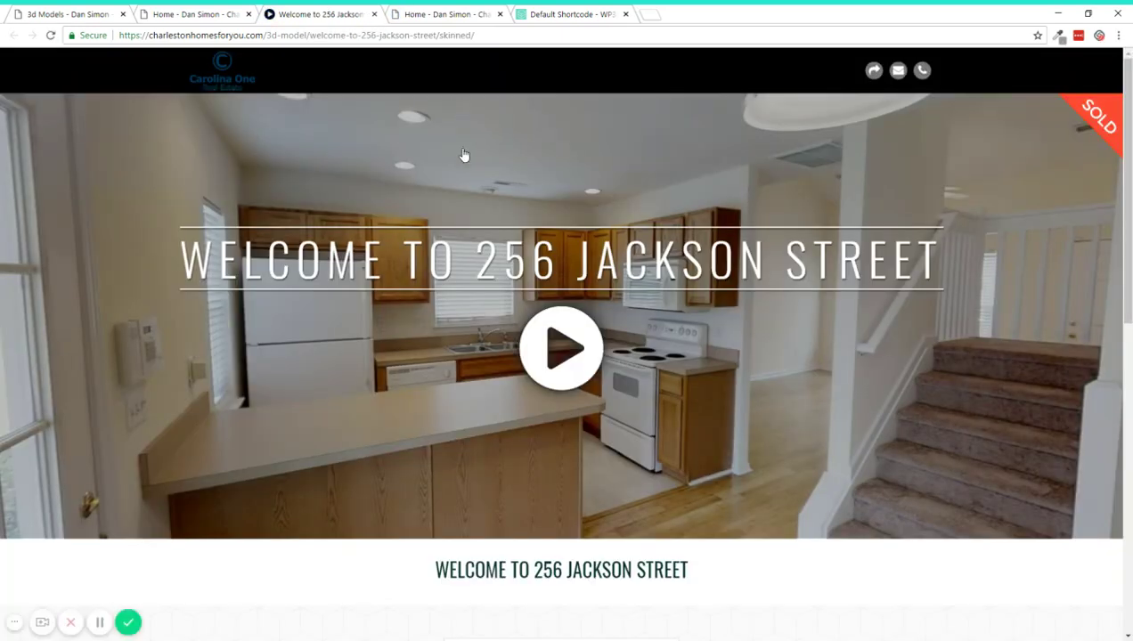
{"action": "scroll", "coordinate": [464, 151], "scroll_direction": "down", "scroll_amount": 2}
{"action": "scroll", "coordinate": [464, 143], "scroll_direction": "down", "scroll_amount": 3}
{"action": "scroll", "coordinate": [460, 130], "scroll_direction": "down", "scroll_amount": 3}
{"action": "scroll", "coordinate": [459, 130], "scroll_direction": "up", "scroll_amount": 8}
{"action": "left_click", "coordinate": [481, 11]}
{"action": "left_click", "coordinate": [563, 13]}
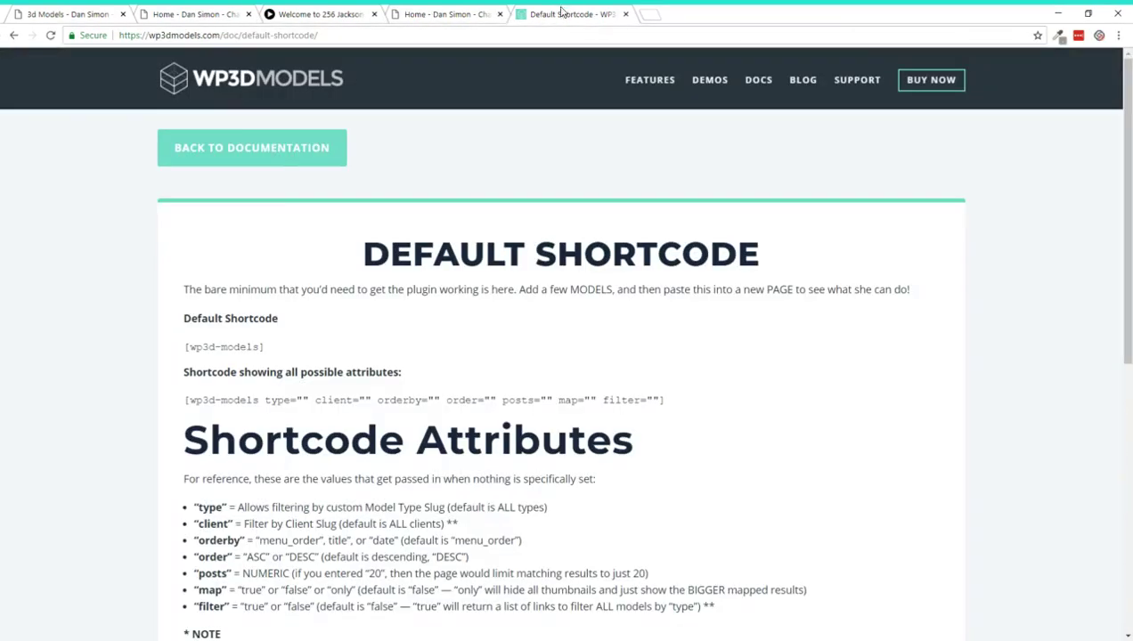
Highlight the [wp3d-models] shortcode in the docs, then open the 3d Models page in the editor.
{"action": "triple_click", "coordinate": [291, 351]}
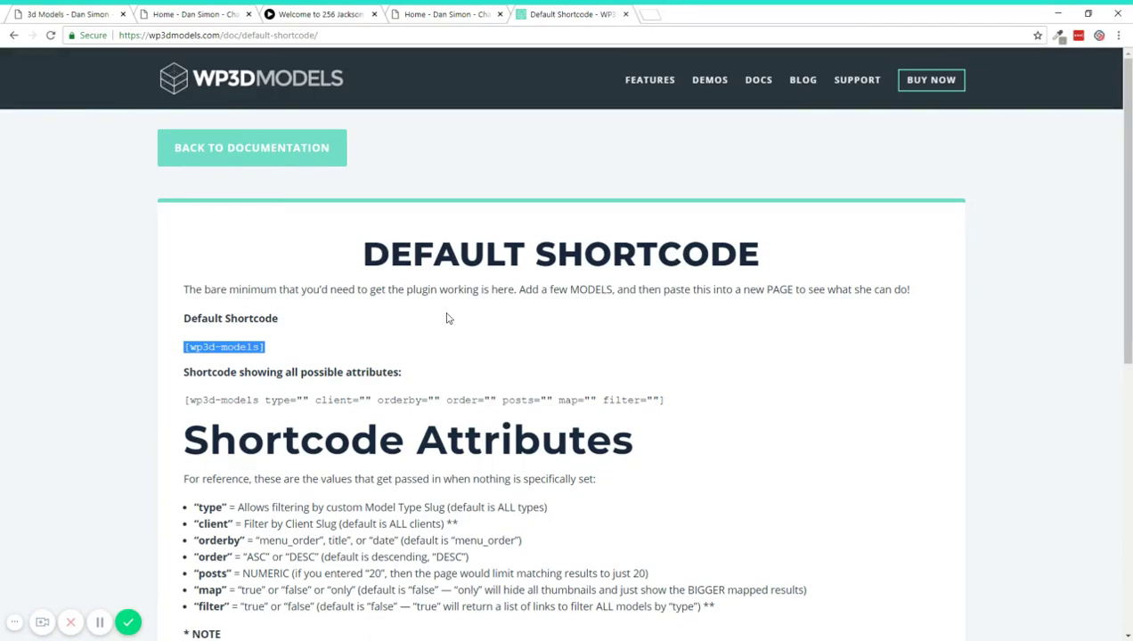
{"action": "left_click", "coordinate": [185, 13]}
{"action": "scroll", "coordinate": [214, 151], "scroll_direction": "down", "scroll_amount": 5}
{"action": "scroll", "coordinate": [214, 151], "scroll_direction": "down", "scroll_amount": 5}
{"action": "scroll", "coordinate": [214, 154], "scroll_direction": "down", "scroll_amount": 5}
{"action": "scroll", "coordinate": [214, 155], "scroll_direction": "down", "scroll_amount": 3}
{"action": "scroll", "coordinate": [213, 156], "scroll_direction": "up", "scroll_amount": 5}
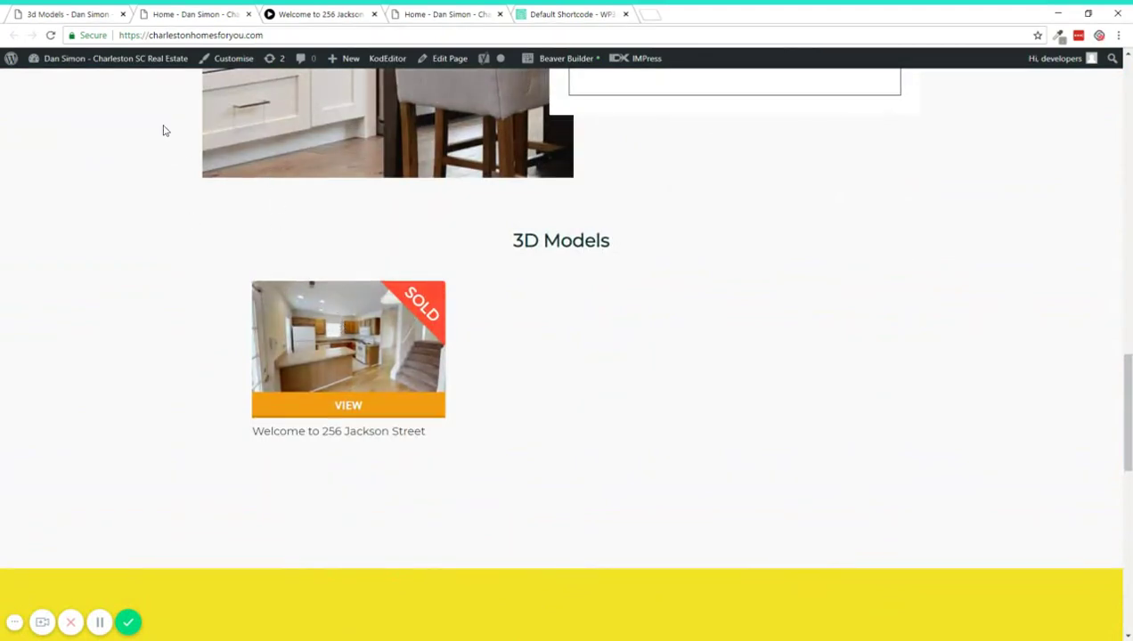
{"action": "left_click", "coordinate": [95, 11]}
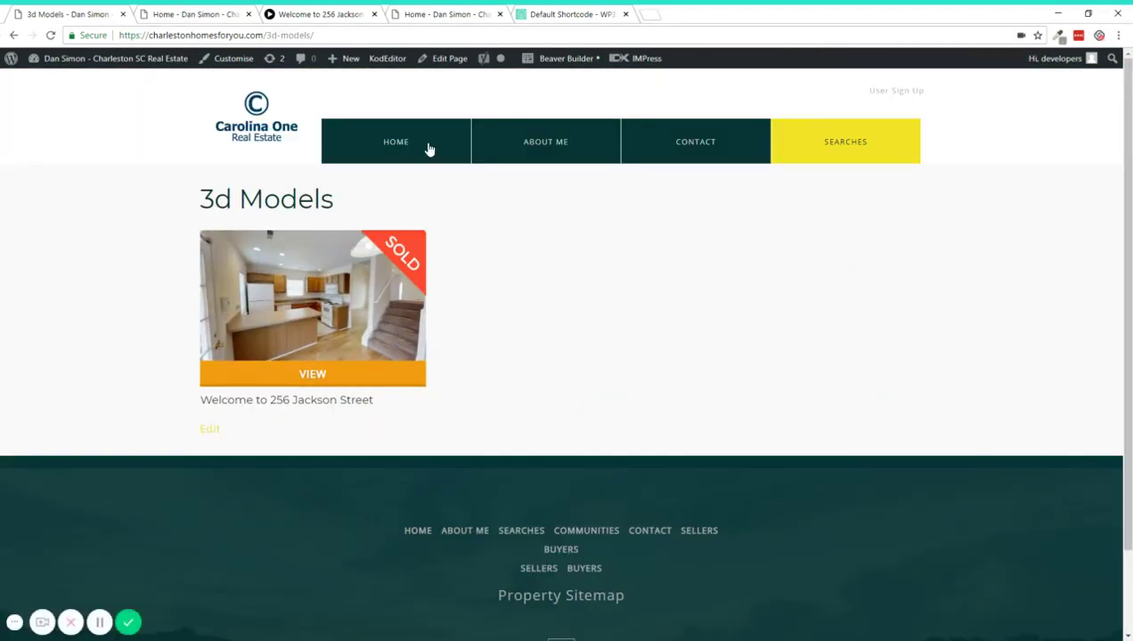
{"action": "left_click", "coordinate": [461, 62]}
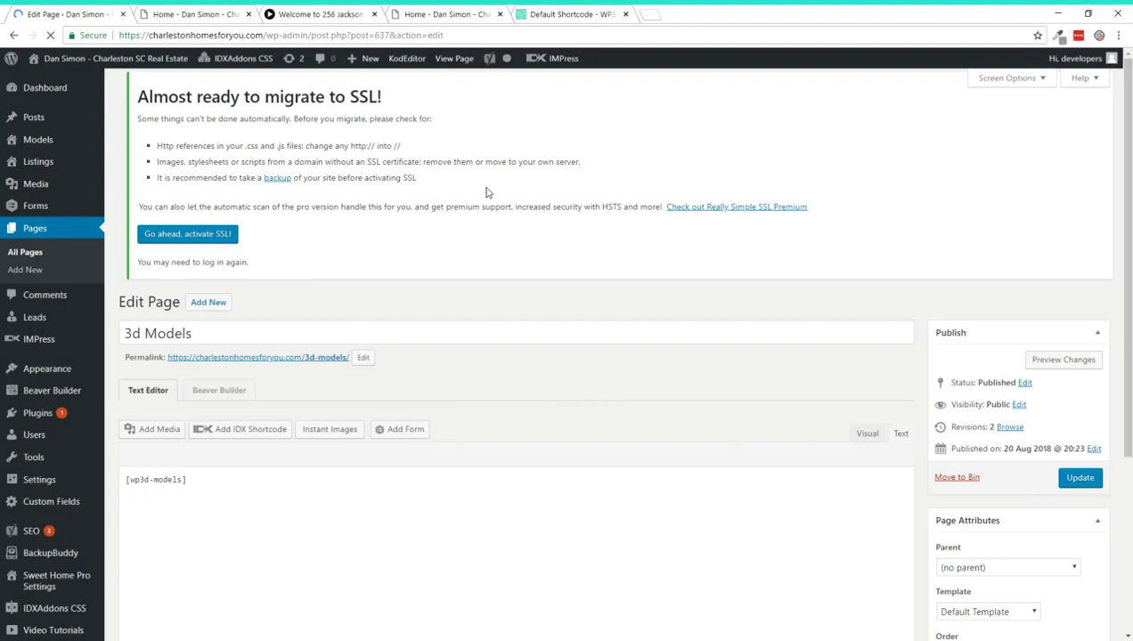
Highlight the lone [wp3d-models] shortcode in the page content, then return to the 256 Jackson Street tour.
{"action": "scroll", "coordinate": [420, 298], "scroll_direction": "down", "scroll_amount": 2}
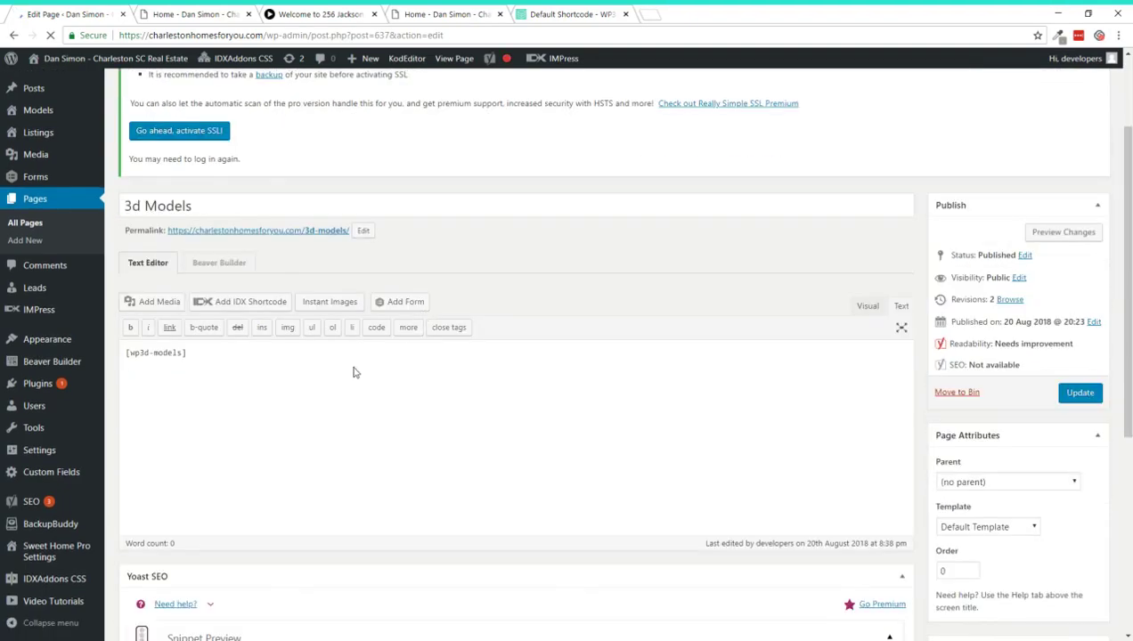
{"action": "key", "text": "shift+Left"}
{"action": "key", "text": "shift+Left"}
{"action": "key", "text": "shift+Left"}
{"action": "key", "text": "shift+Left"}
{"action": "key", "text": "shift+Left"}
{"action": "key", "text": "shift+Left"}
{"action": "left_click", "coordinate": [487, 256]}
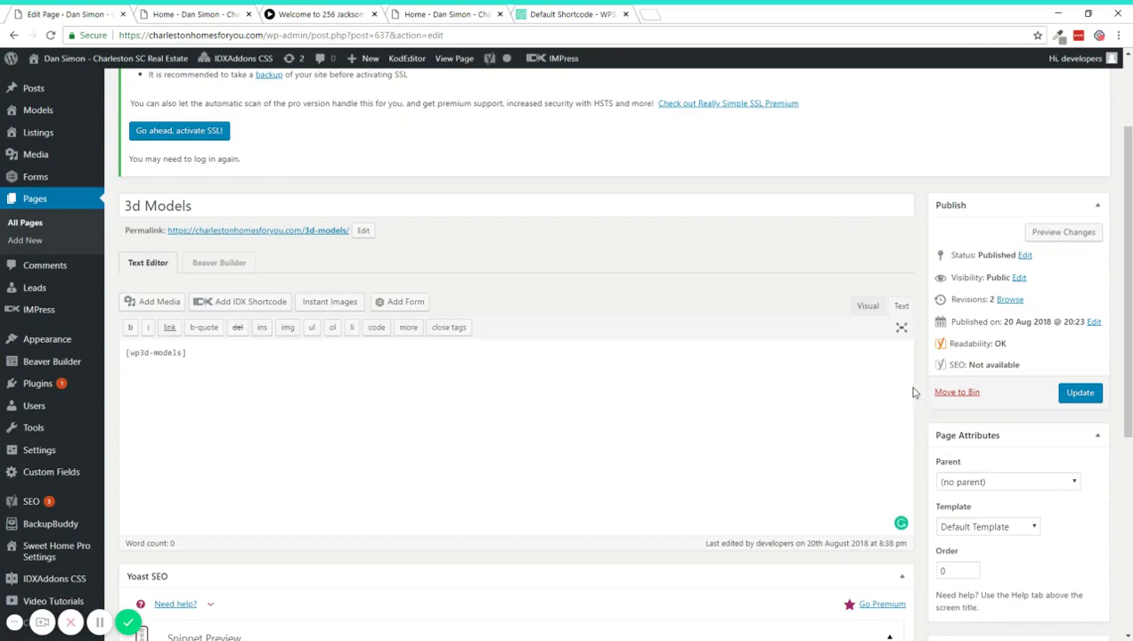
{"action": "scroll", "coordinate": [842, 354], "scroll_direction": "up", "scroll_amount": 2}
{"action": "scroll", "coordinate": [841, 354], "scroll_direction": "up", "scroll_amount": 1}
{"action": "left_click", "coordinate": [441, 14]}
{"action": "left_click", "coordinate": [326, 11]}
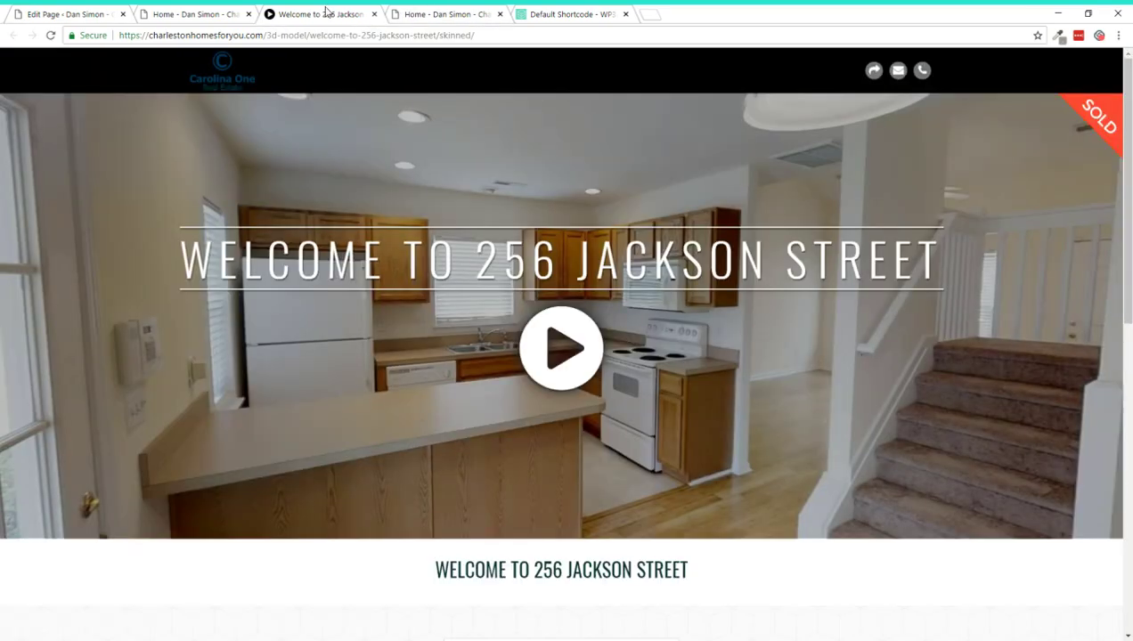
Close the 256 Jackson Street tour tab and return to the shortcode documentation.
{"action": "left_click", "coordinate": [376, 14]}
{"action": "left_click", "coordinate": [441, 14]}
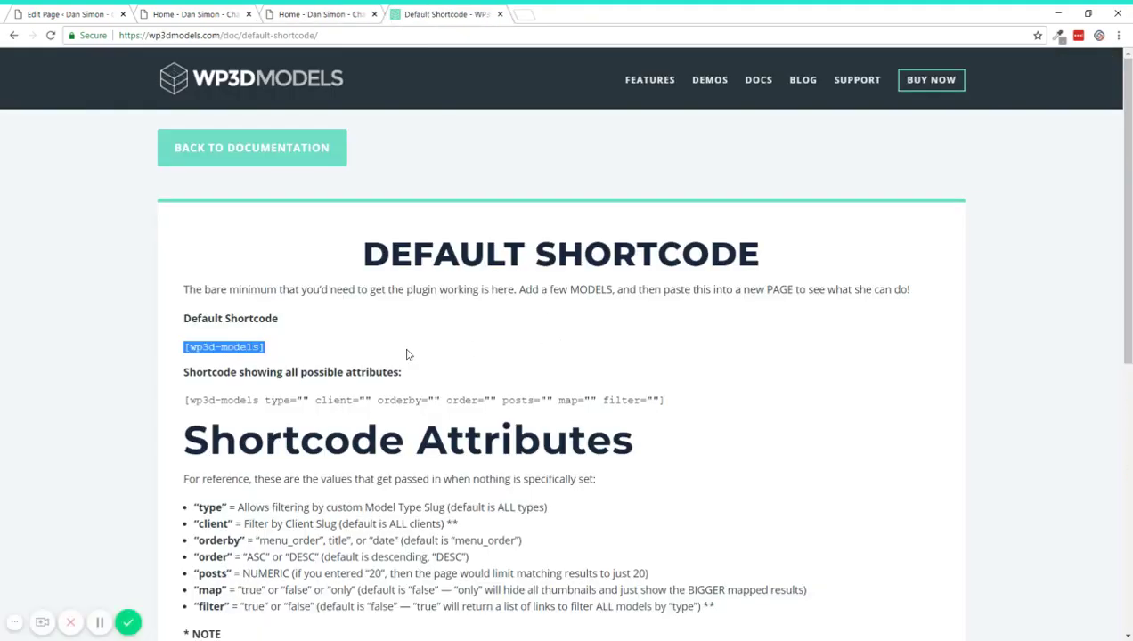
{"action": "left_click", "coordinate": [282, 353]}
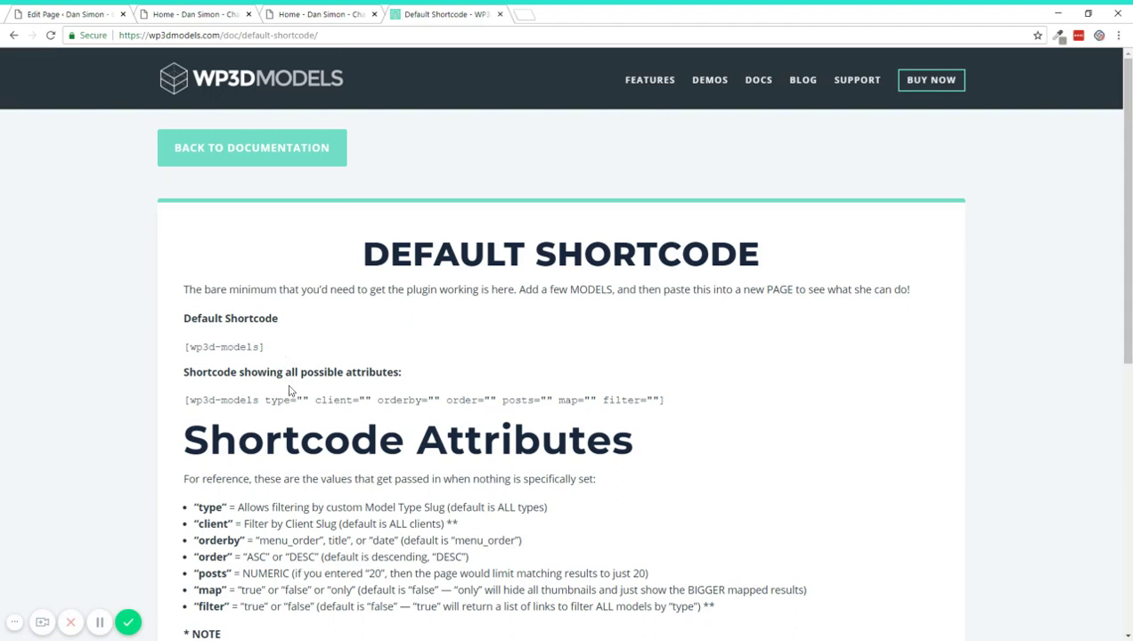
Review the full shortcode line, its type and client attributes, and the attribute explanations.
{"action": "left_click_drag", "start_coordinate": [273, 400], "coordinate": [667, 400]}
{"action": "left_click", "coordinate": [407, 385]}
{"action": "mouse_move", "coordinate": [264, 400]}
{"action": "left_mouse_down"}
{"action": "mouse_move", "coordinate": [433, 400]}
{"action": "mouse_move", "coordinate": [447, 441]}
{"action": "left_mouse_up"}
{"action": "left_click", "coordinate": [448, 386]}
{"action": "scroll", "coordinate": [448, 385], "scroll_direction": "down", "scroll_amount": 2}
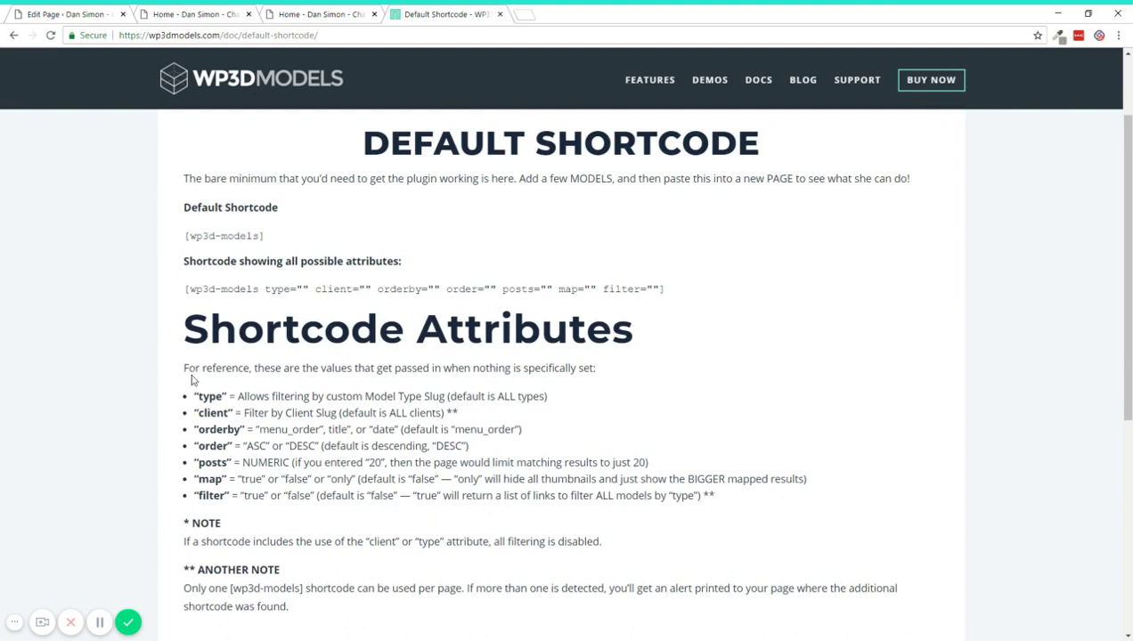
{"action": "left_click_drag", "start_coordinate": [182, 367], "coordinate": [294, 481]}
{"action": "left_click", "coordinate": [359, 523]}
Highlight the type attribute and its empty value, then switch to the Charleston homepage.
{"action": "left_click_drag", "start_coordinate": [265, 288], "coordinate": [302, 289]}
{"action": "left_click", "coordinate": [344, 392]}
{"action": "left_click_drag", "start_coordinate": [276, 288], "coordinate": [309, 288]}
{"action": "left_click", "coordinate": [203, 13]}
{"action": "left_click", "coordinate": [325, 14]}
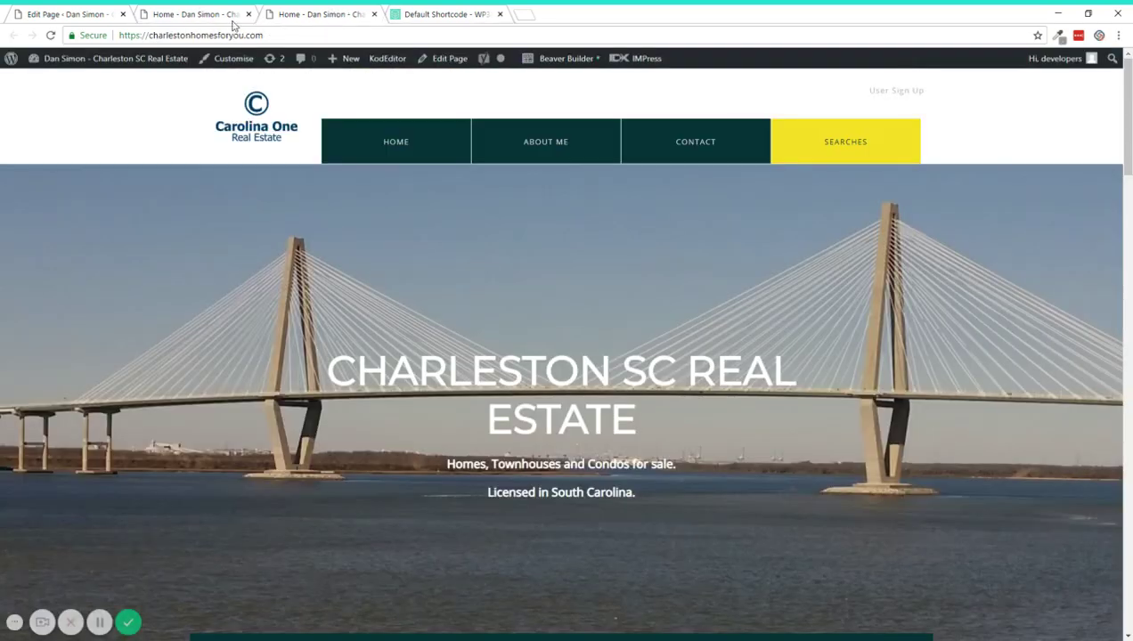
{"action": "mouse_move", "coordinate": [115, 58]}
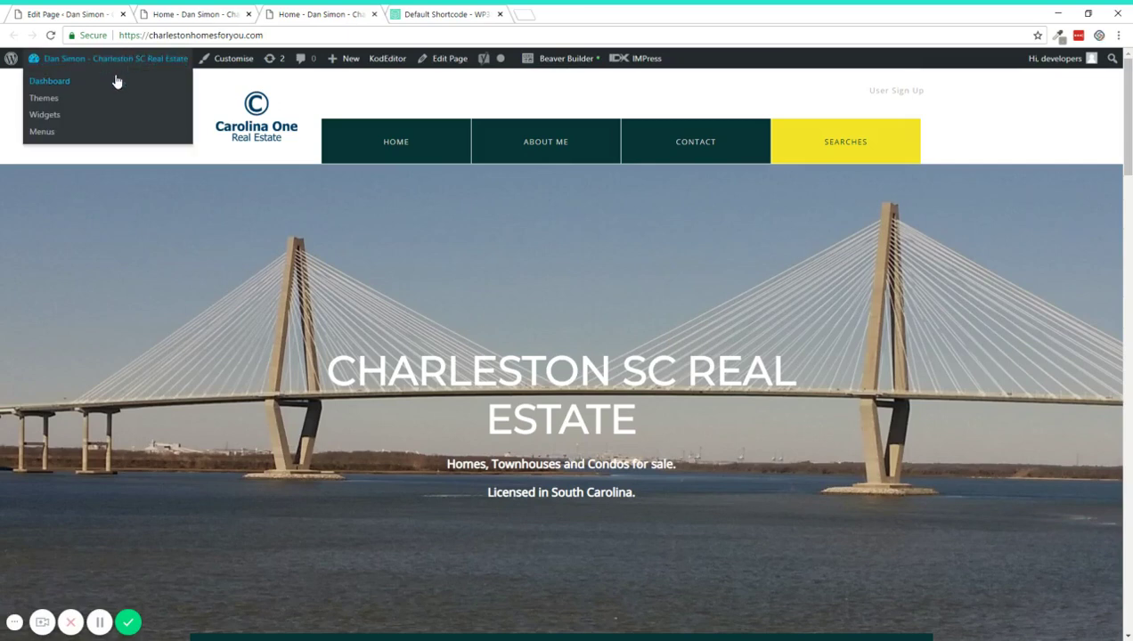
Open Models > Model Types in the admin and check the Test type with slug test.
{"action": "middle_click", "coordinate": [116, 81]}
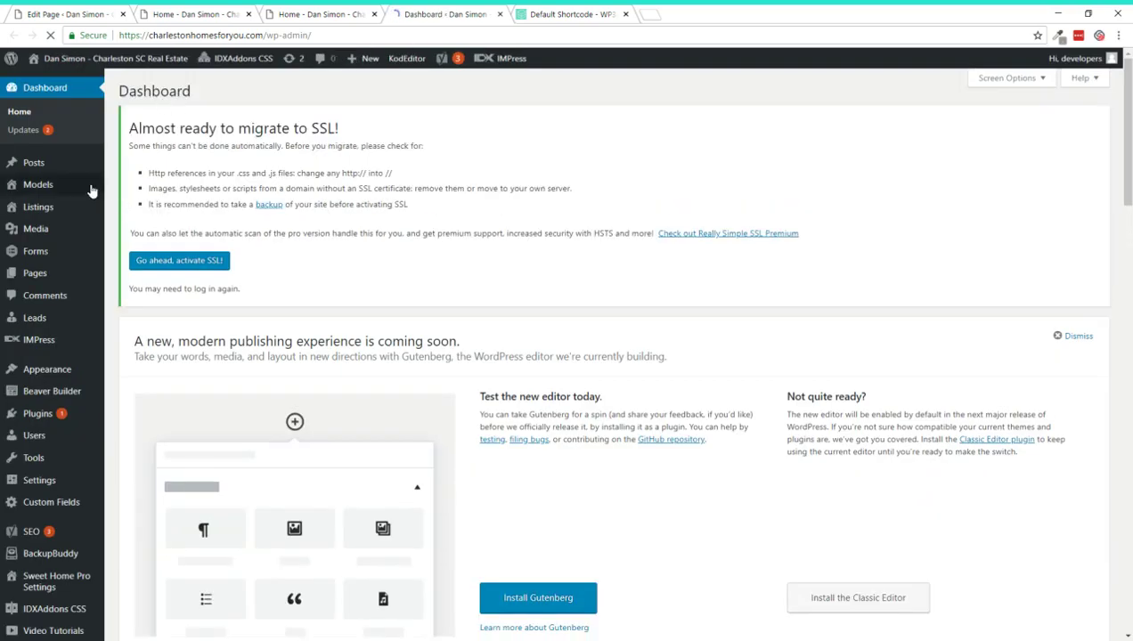
{"action": "mouse_move", "coordinate": [38, 184]}
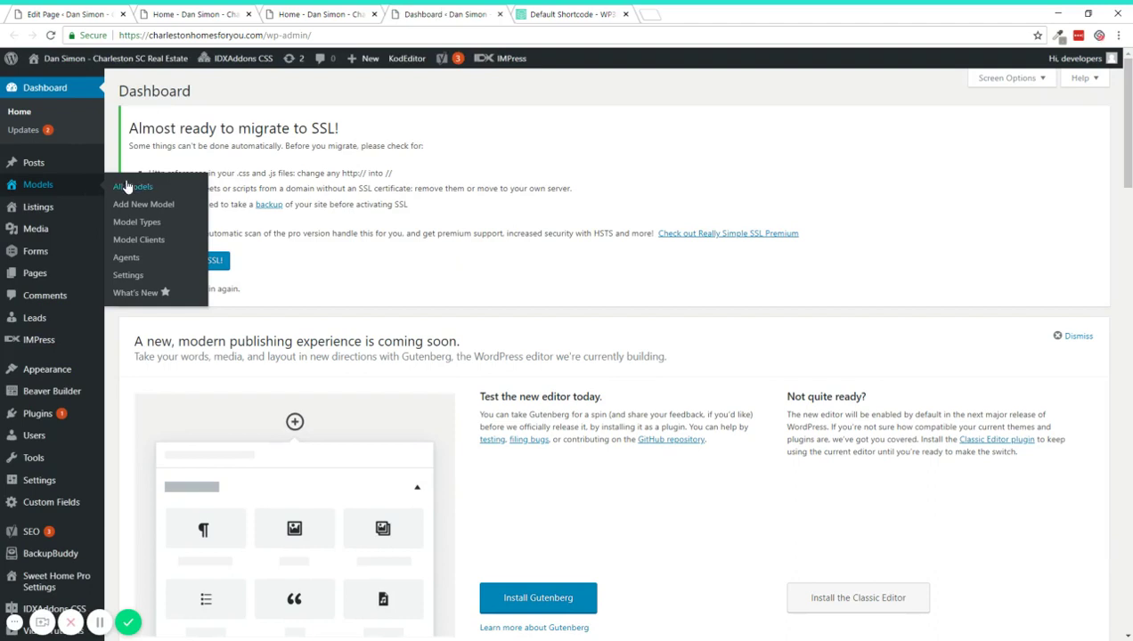
{"action": "left_click", "coordinate": [124, 186]}
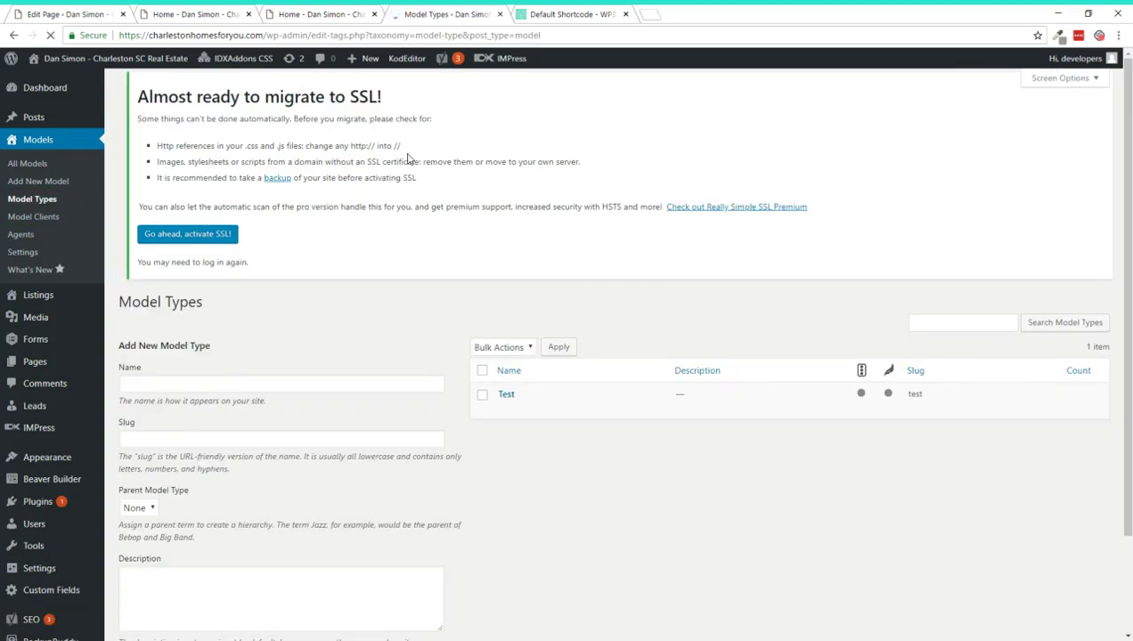
{"action": "scroll", "coordinate": [574, 304], "scroll_direction": "down", "scroll_amount": 1}
{"action": "mouse_move", "coordinate": [594, 334]}
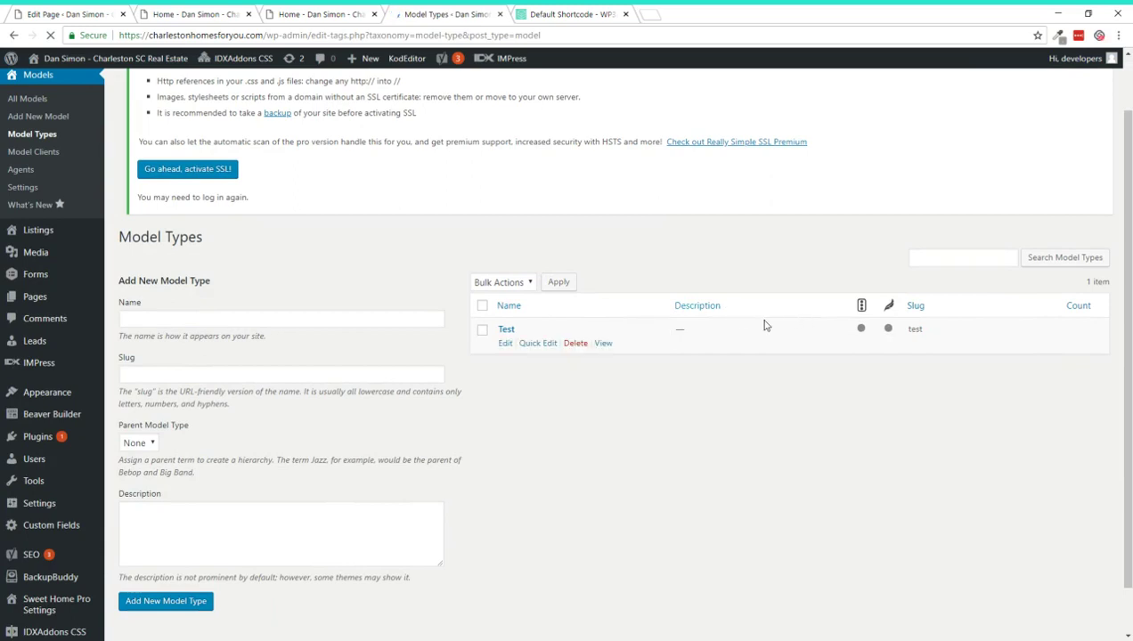
{"action": "double_click", "coordinate": [507, 329]}
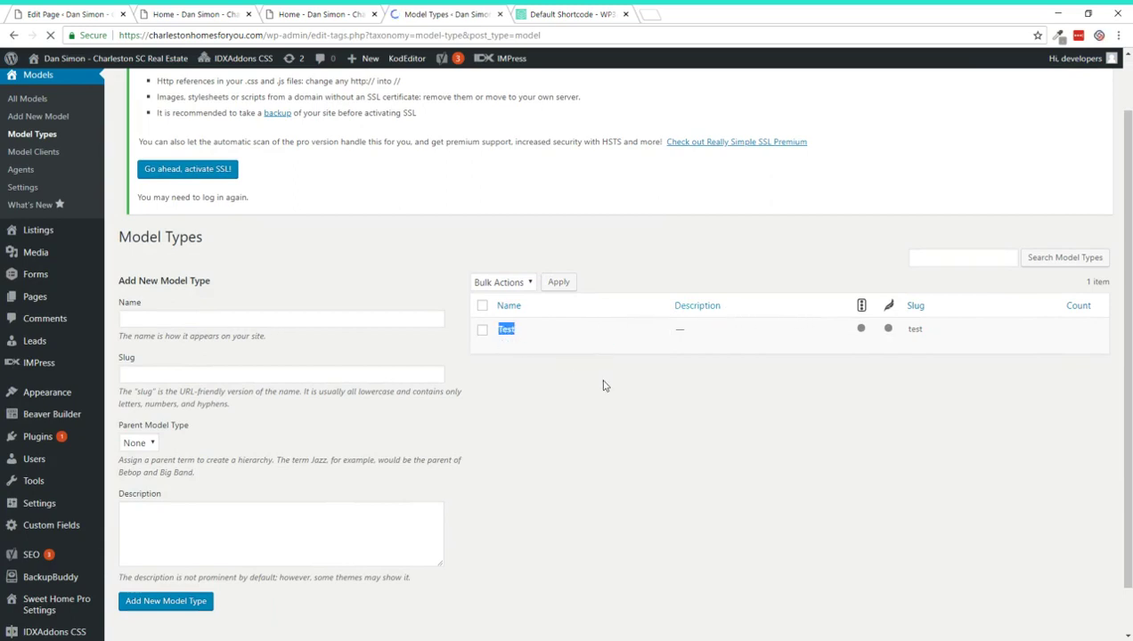
{"action": "double_click", "coordinate": [915, 330]}
{"action": "left_click", "coordinate": [950, 474]}
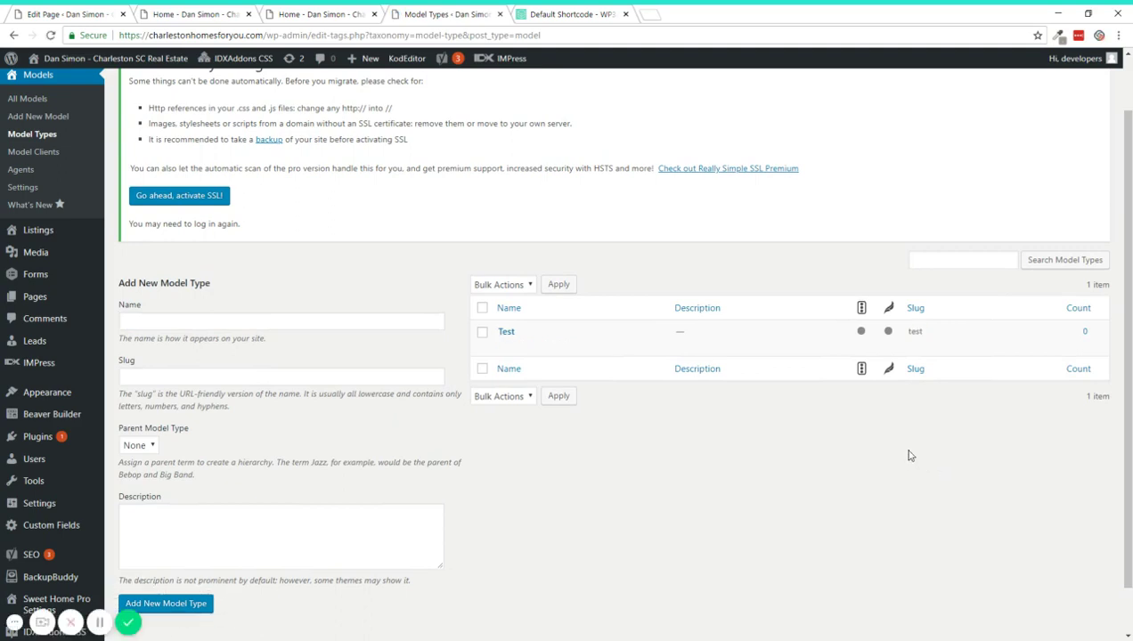
Start a new model type named 'home' with slug 'home'.
{"action": "left_click", "coordinate": [348, 321]}
{"action": "type", "text": "home"}
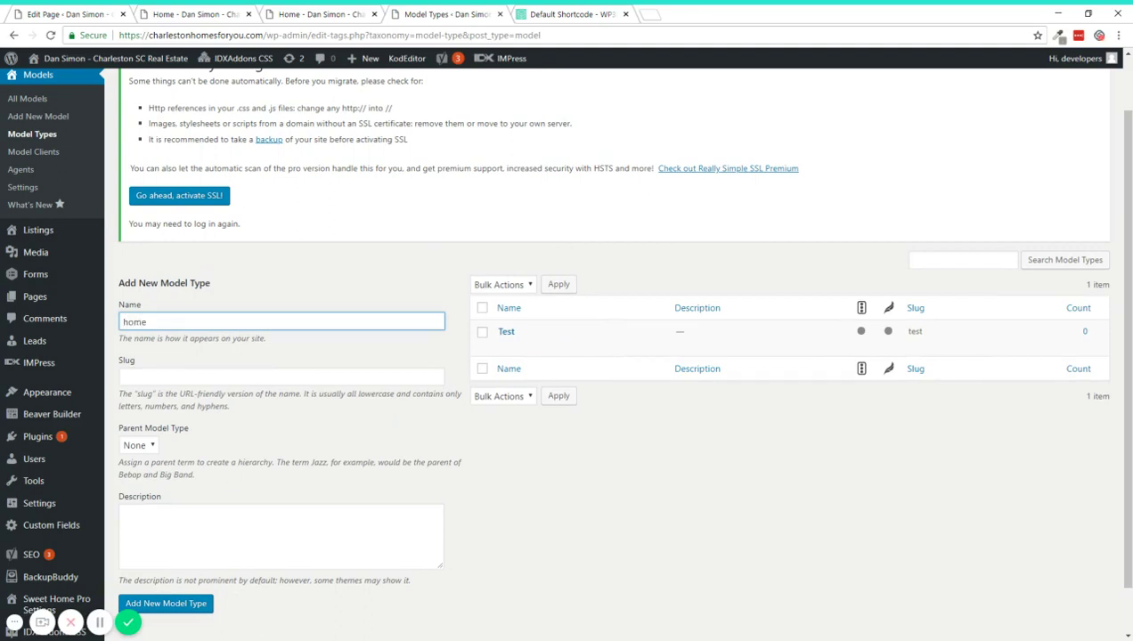
{"action": "key", "text": "Tab"}
{"action": "type", "text": "home"}
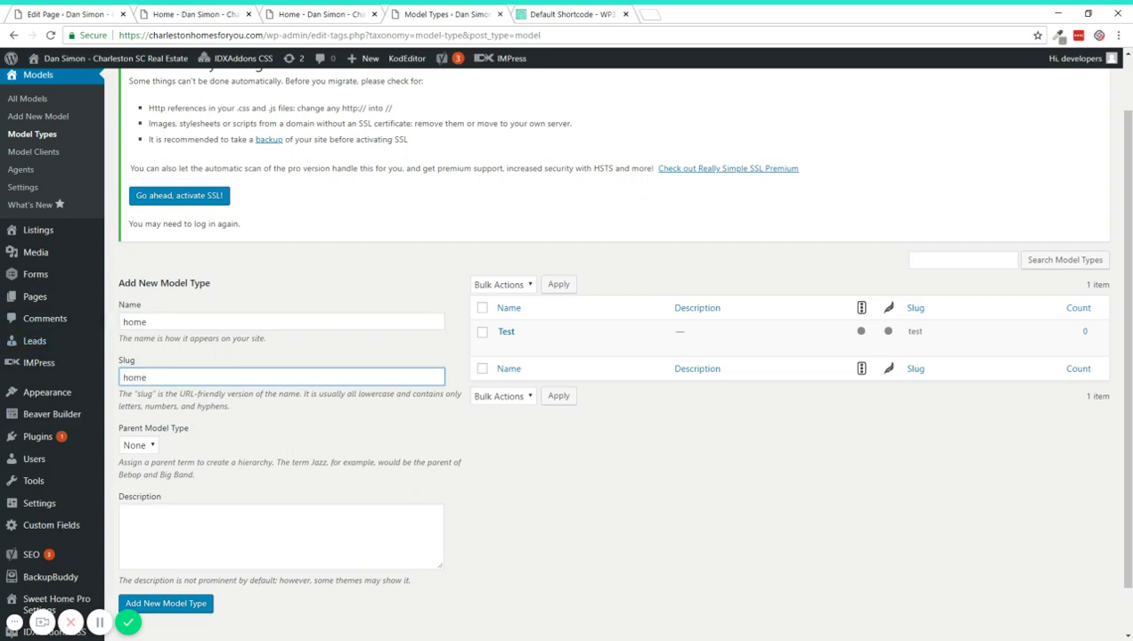
{"action": "left_click_drag", "start_coordinate": [183, 393], "coordinate": [201, 393]}
{"action": "left_click", "coordinate": [200, 392]}
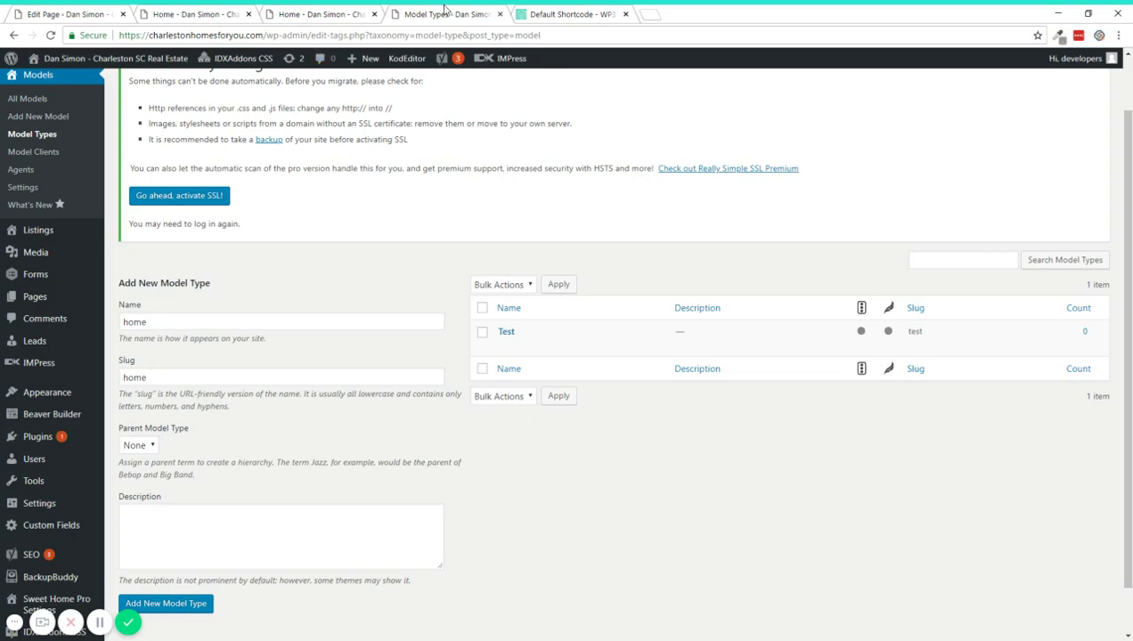
Move through the browser tabs to the 3d Models page editor.
{"action": "left_click", "coordinate": [542, 10]}
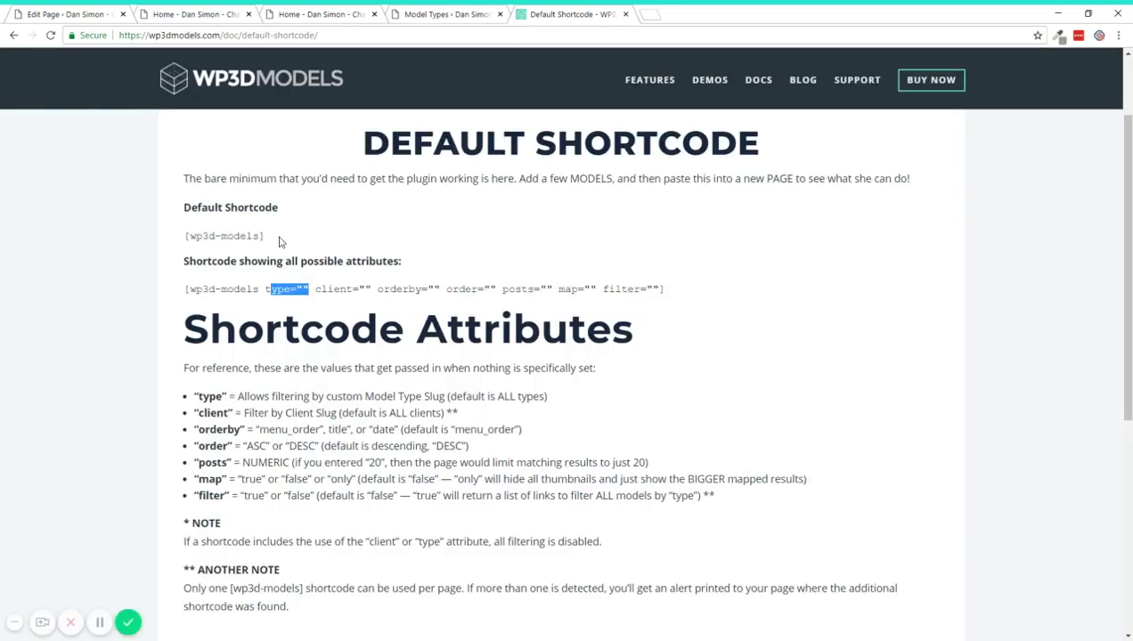
{"action": "left_click", "coordinate": [294, 12]}
{"action": "left_click", "coordinate": [211, 13]}
{"action": "left_click", "coordinate": [481, 12]}
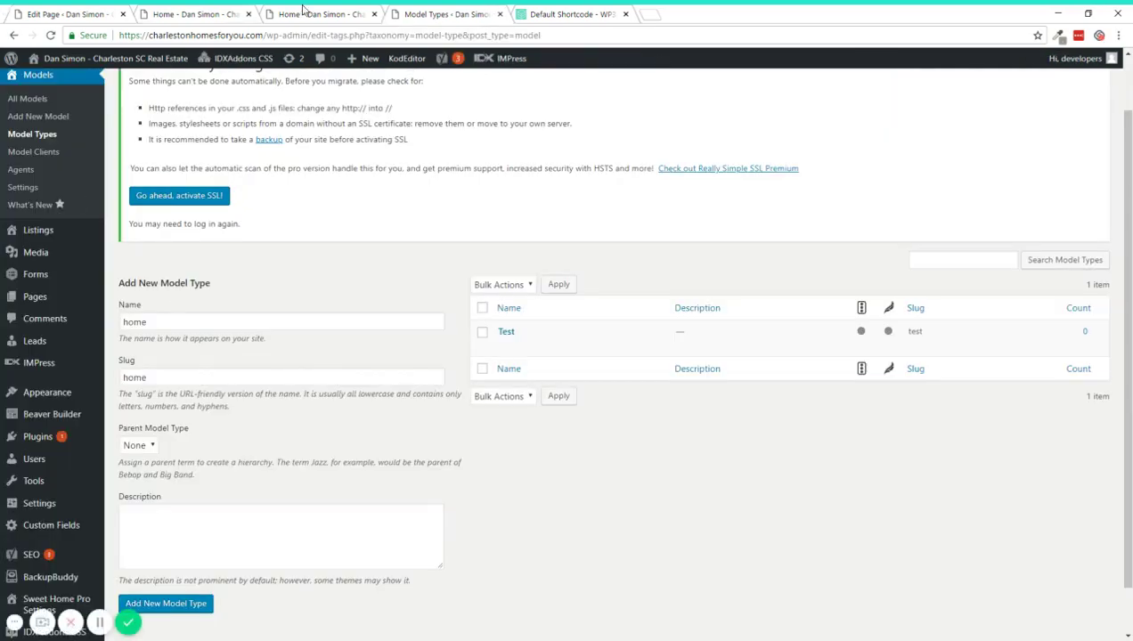
{"action": "left_click", "coordinate": [304, 12]}
{"action": "left_click", "coordinate": [200, 12]}
{"action": "left_click", "coordinate": [67, 13]}
Add type="" inside [wp3d-models], trying the slugs home and test before clearing the value.
{"action": "scroll", "coordinate": [517, 356], "scroll_direction": "down", "scroll_amount": 2}
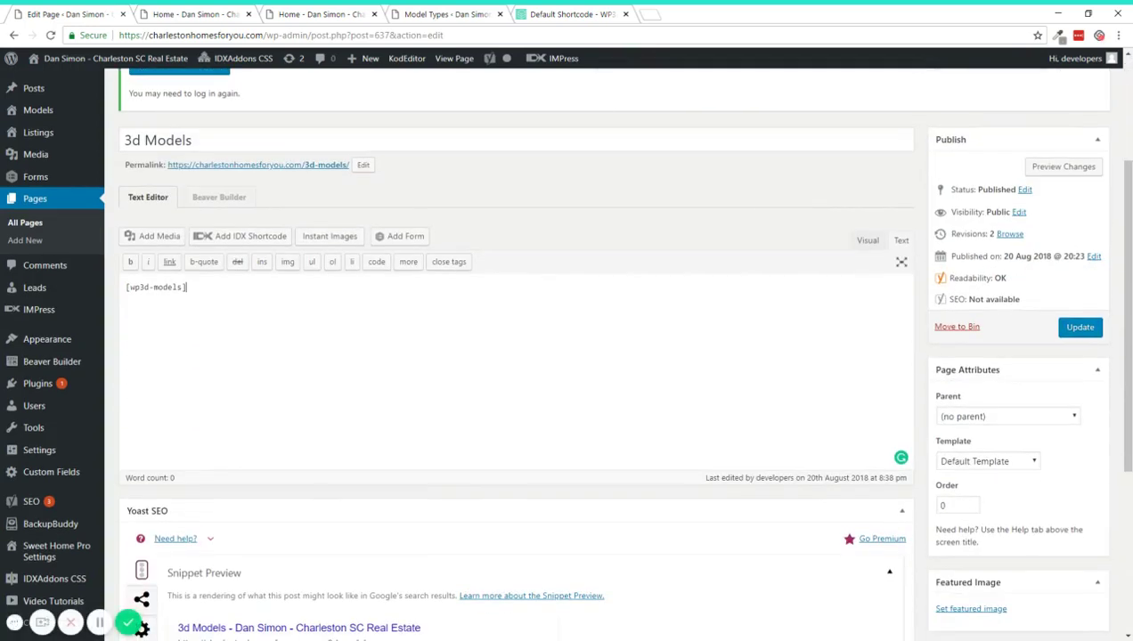
{"action": "type", "text": "type=\"\""}
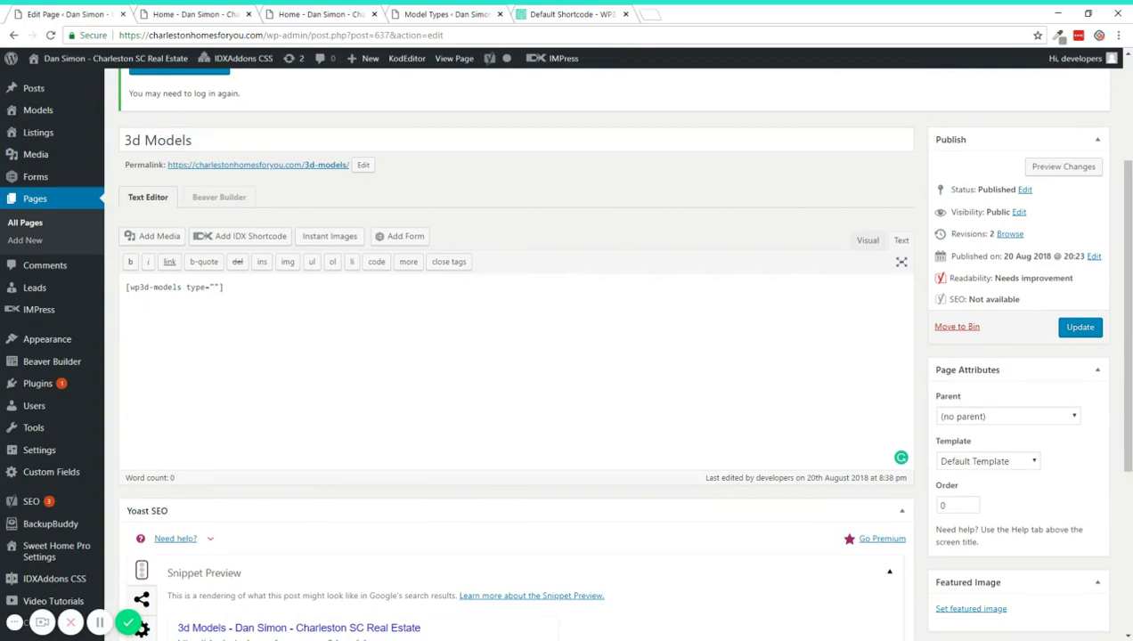
{"action": "type", "text": "home"}
{"action": "key", "text": "BackSpace"}
{"action": "key", "text": "BackSpace"}
{"action": "key", "text": "BackSpace"}
{"action": "type", "text": "test"}
{"action": "key", "text": "BackSpace"}
{"action": "key", "text": "BackSpace"}
{"action": "key", "text": "BackSpace"}
In the docs, highlight the client attribute and the orderby menu_order value.
{"action": "left_click", "coordinate": [579, 12]}
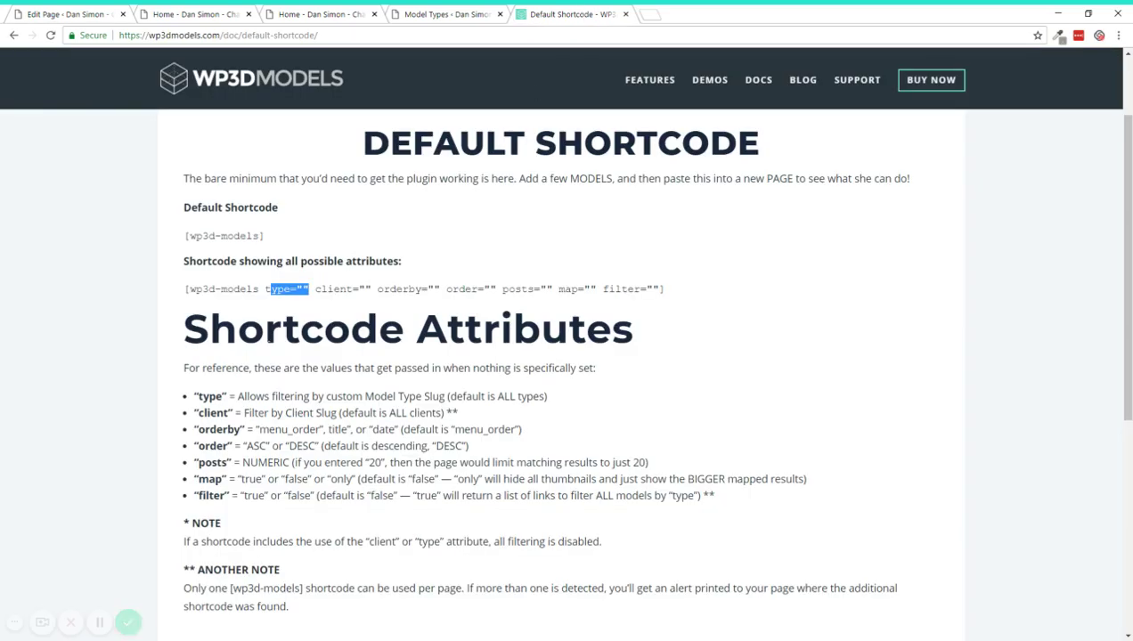
{"action": "double_click", "coordinate": [213, 413]}
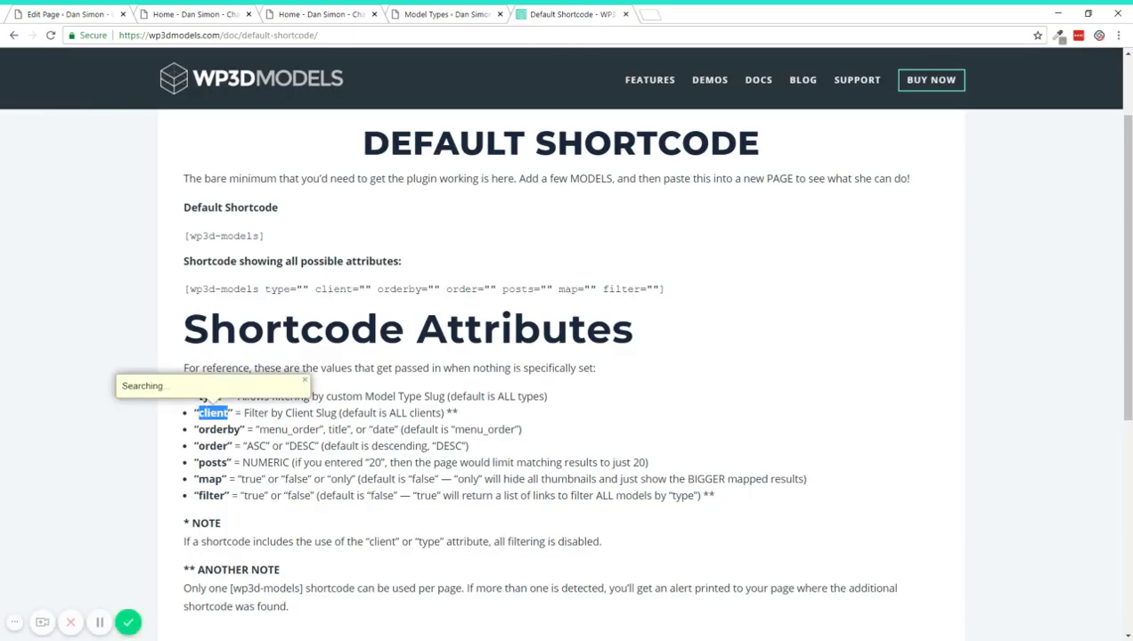
{"action": "left_click", "coordinate": [213, 413]}
{"action": "left_click_drag", "start_coordinate": [216, 430], "coordinate": [241, 429]}
{"action": "left_click", "coordinate": [240, 430]}
{"action": "mouse_move", "coordinate": [269, 430]}
{"action": "left_mouse_down"}
{"action": "mouse_move", "coordinate": [308, 429]}
{"action": "mouse_move", "coordinate": [256, 430]}
{"action": "left_mouse_up"}
Return to the Model Types admin page by way of the home page tab.
{"action": "left_click", "coordinate": [303, 14]}
{"action": "scroll", "coordinate": [1113, 268], "scroll_direction": "down", "scroll_amount": 10}
{"action": "left_click", "coordinate": [476, 13]}
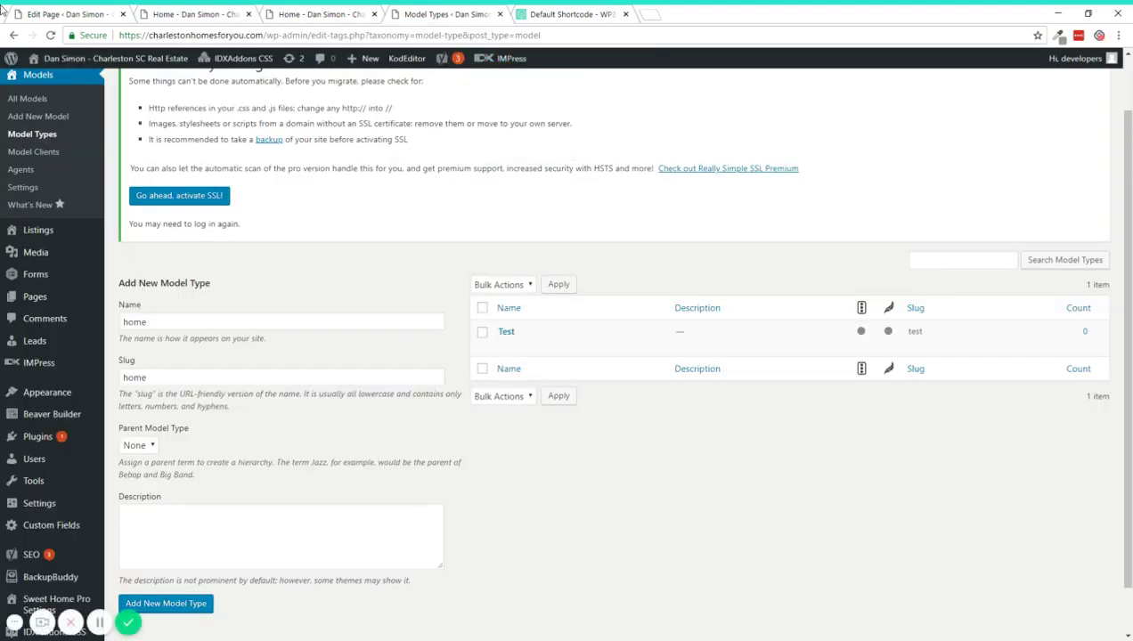
{"action": "scroll", "coordinate": [29, 116], "scroll_direction": "up", "scroll_amount": 1}
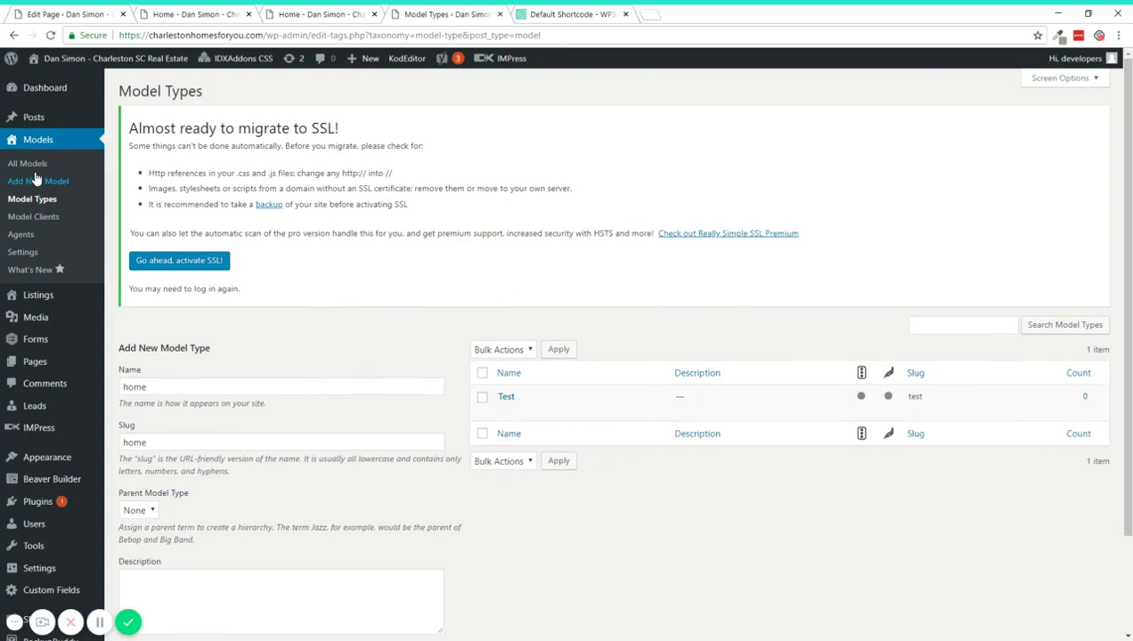
{"action": "left_click", "coordinate": [34, 164]}
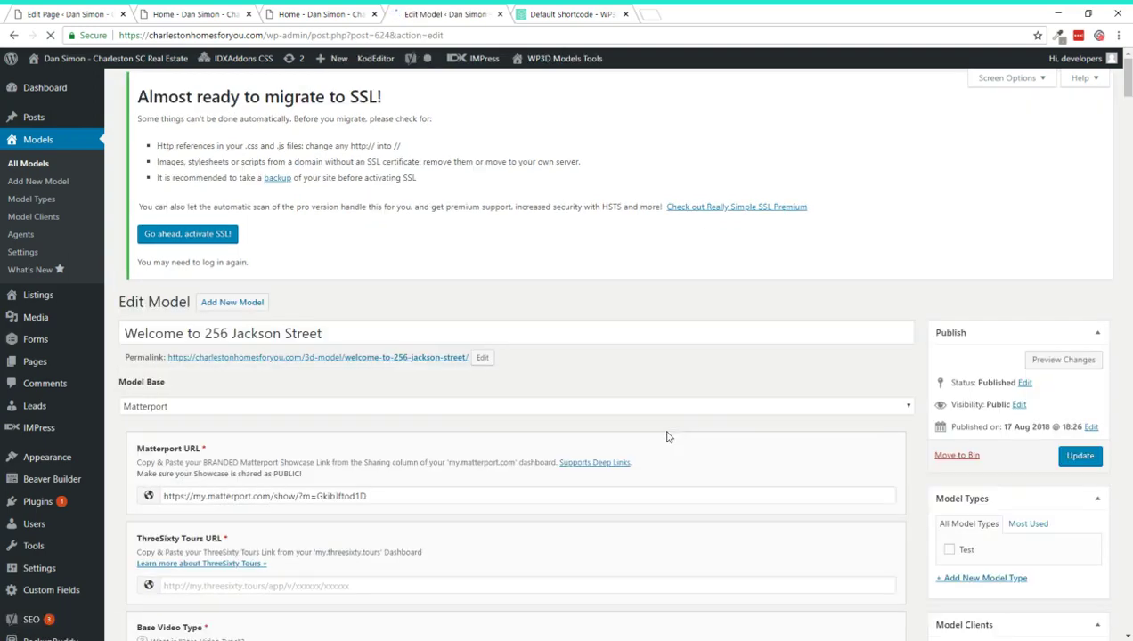
{"action": "scroll", "coordinate": [817, 437], "scroll_direction": "down", "scroll_amount": 1}
{"action": "scroll", "coordinate": [927, 441], "scroll_direction": "down", "scroll_amount": 2}
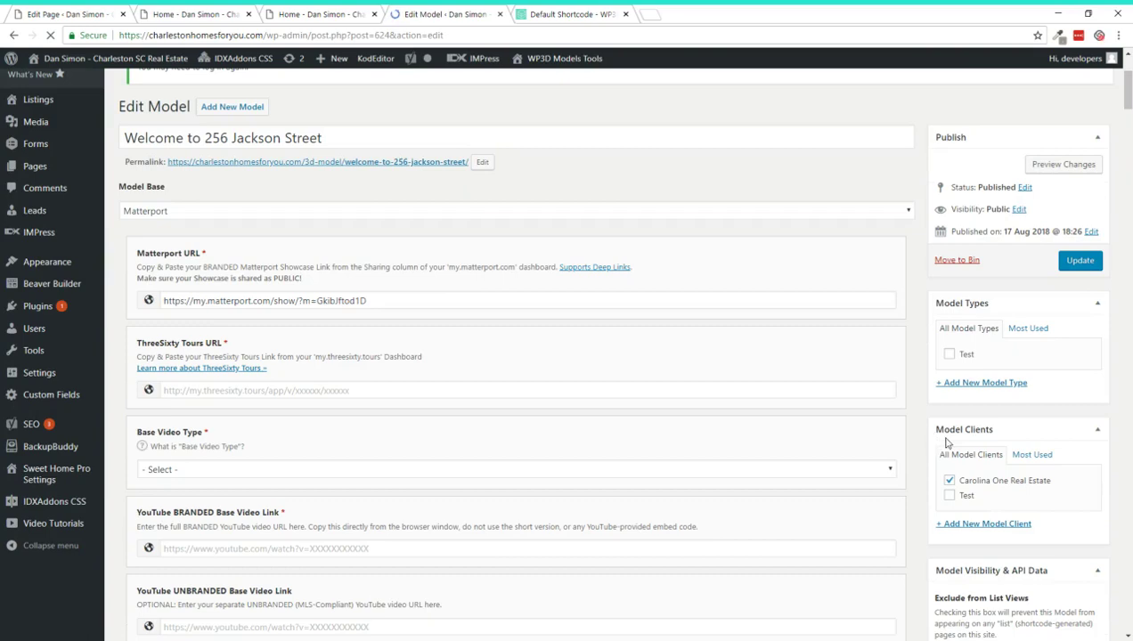
{"action": "scroll", "coordinate": [955, 442], "scroll_direction": "down", "scroll_amount": 5}
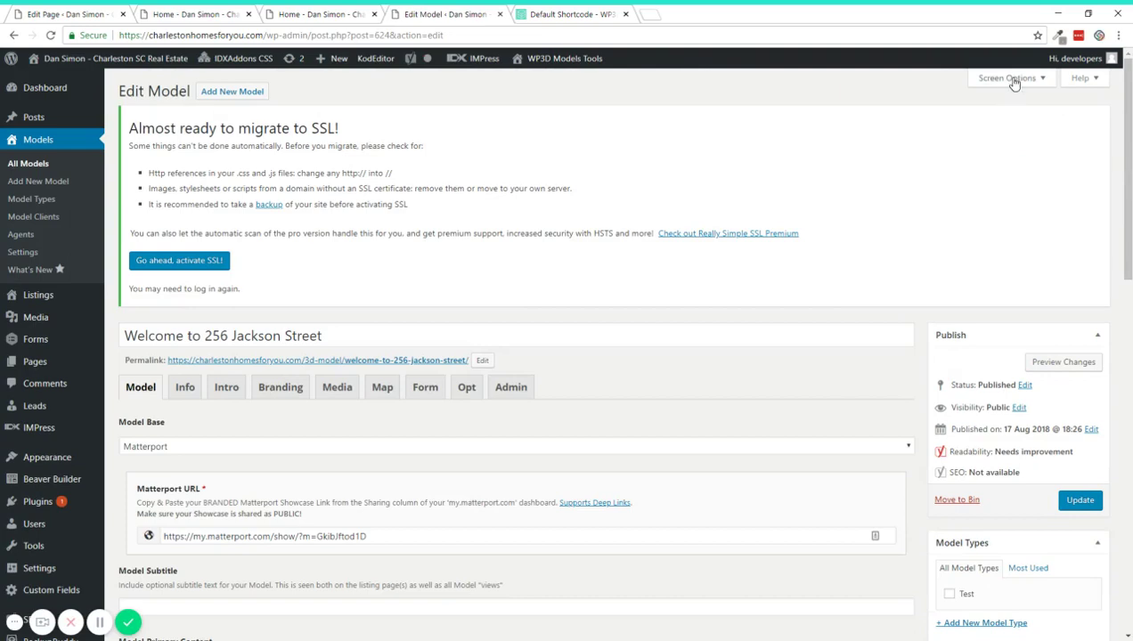
Enable the Slug box through Screen Options on the model edit screen.
{"action": "left_click", "coordinate": [1009, 79]}
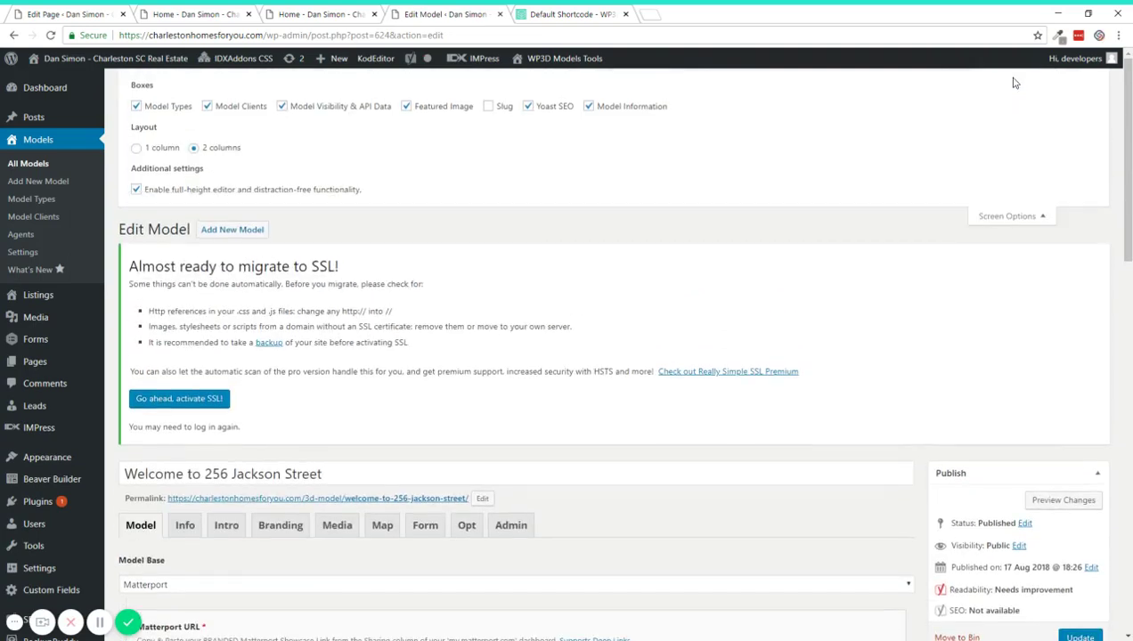
{"action": "left_click", "coordinate": [487, 107]}
{"action": "scroll", "coordinate": [583, 387], "scroll_direction": "down", "scroll_amount": 1}
{"action": "scroll", "coordinate": [668, 361], "scroll_direction": "down", "scroll_amount": 2}
{"action": "scroll", "coordinate": [624, 267], "scroll_direction": "down", "scroll_amount": 1}
{"action": "scroll", "coordinate": [476, 245], "scroll_direction": "down", "scroll_amount": 1}
{"action": "scroll", "coordinate": [713, 294], "scroll_direction": "down", "scroll_amount": 2}
{"action": "scroll", "coordinate": [940, 332], "scroll_direction": "up", "scroll_amount": 2}
{"action": "scroll", "coordinate": [939, 332], "scroll_direction": "up", "scroll_amount": 4}
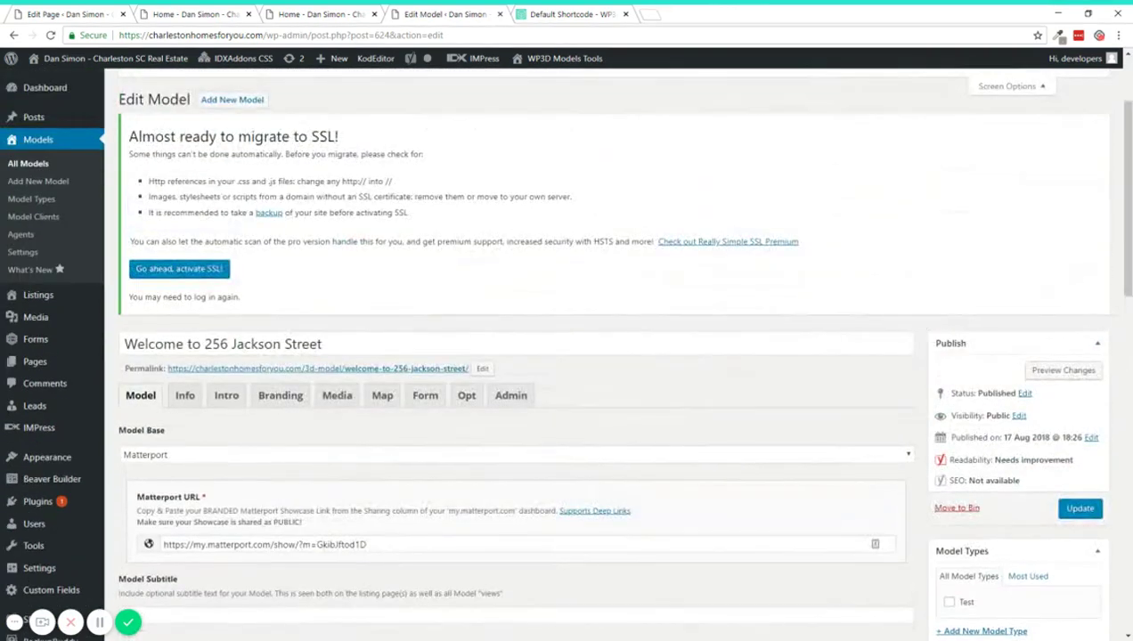
Browse the model's Info, Intro, Branding, Media, Form, Opt and Admin settings tabs.
{"action": "left_click", "coordinate": [184, 396]}
{"action": "scroll", "coordinate": [225, 400], "scroll_direction": "down", "scroll_amount": 2}
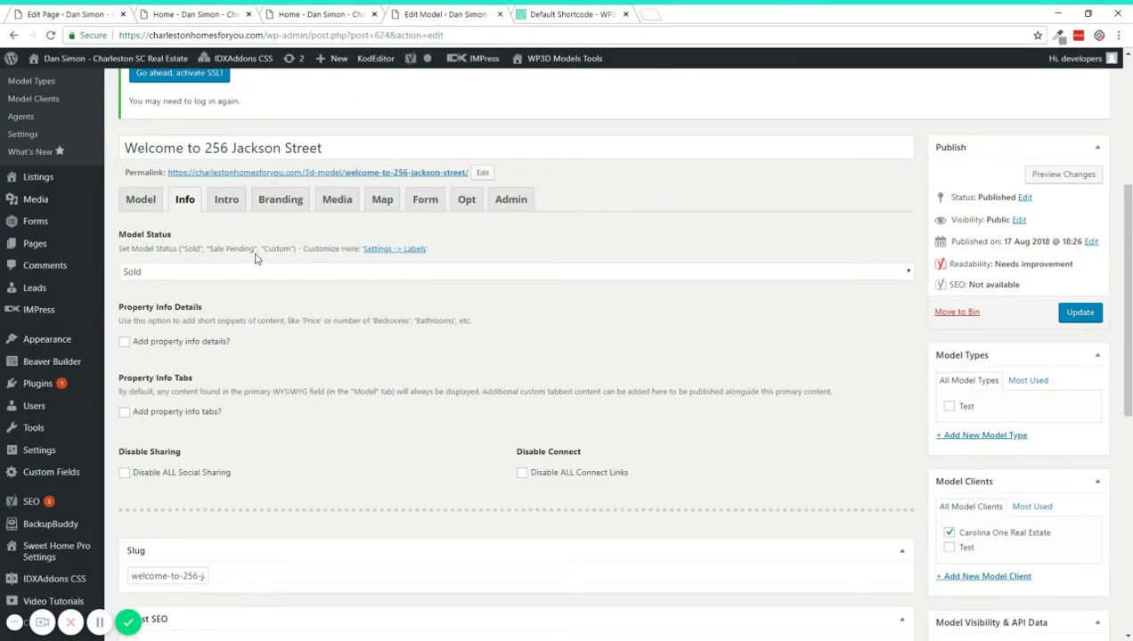
{"action": "left_click", "coordinate": [238, 199]}
{"action": "left_click", "coordinate": [281, 201]}
{"action": "left_click", "coordinate": [350, 204]}
{"action": "left_click", "coordinate": [425, 202]}
{"action": "left_click", "coordinate": [466, 201]}
{"action": "left_click", "coordinate": [515, 205]}
{"action": "scroll", "coordinate": [492, 257], "scroll_direction": "down", "scroll_amount": 3}
{"action": "scroll", "coordinate": [498, 254], "scroll_direction": "down", "scroll_amount": 1}
{"action": "scroll", "coordinate": [498, 253], "scroll_direction": "down", "scroll_amount": 3}
{"action": "scroll", "coordinate": [918, 290], "scroll_direction": "up", "scroll_amount": 5}
{"action": "scroll", "coordinate": [917, 291], "scroll_direction": "up", "scroll_amount": 5}
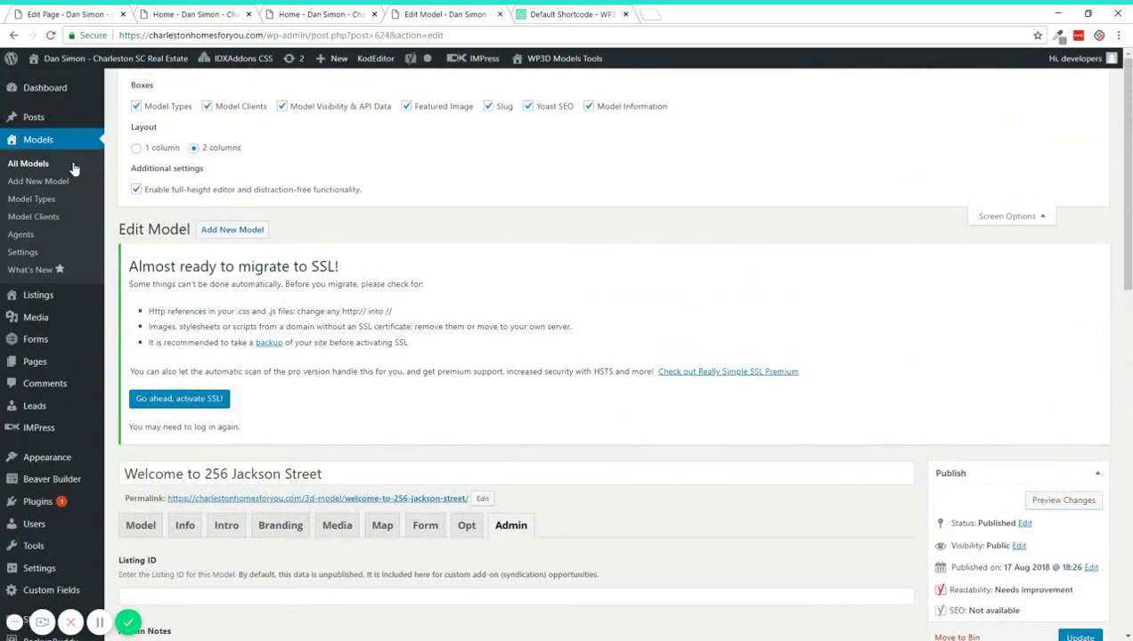
Open the 3d Models page editor and click into its Order field.
{"action": "left_click", "coordinate": [231, 14]}
{"action": "left_click", "coordinate": [69, 14]}
{"action": "scroll", "coordinate": [891, 267], "scroll_direction": "down", "scroll_amount": 1}
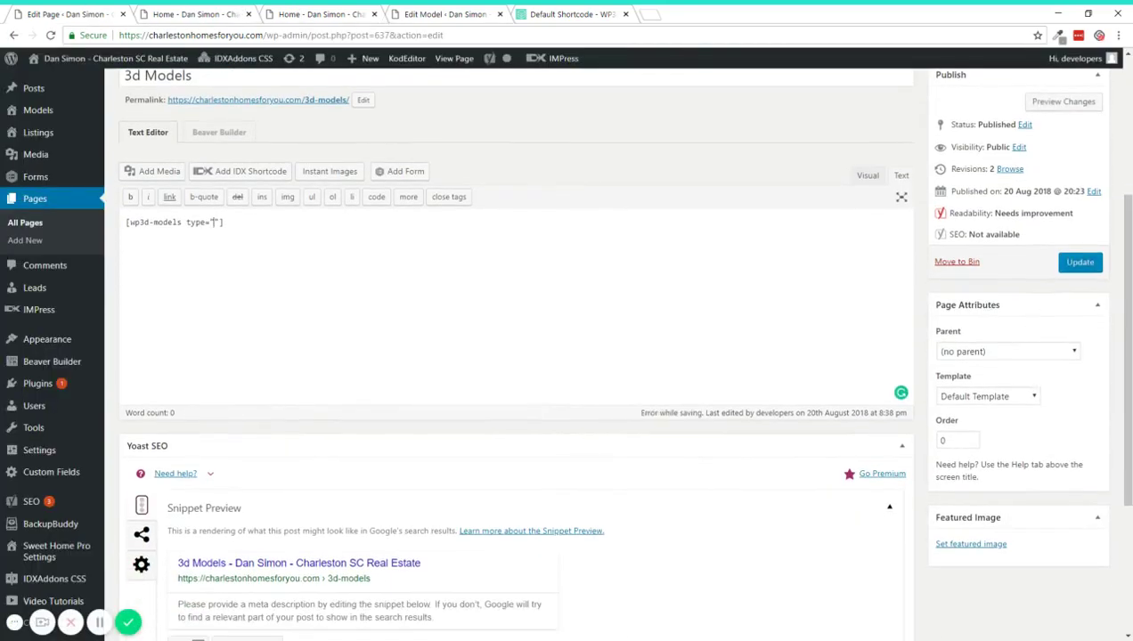
{"action": "left_click", "coordinate": [957, 440]}
{"action": "left_click", "coordinate": [1015, 443]}
Cycle through the tabs back to the shortcode attribute documentation.
{"action": "left_click", "coordinate": [403, 9]}
{"action": "left_click", "coordinate": [359, 11]}
{"action": "left_click", "coordinate": [214, 11]}
{"action": "left_click", "coordinate": [592, 11]}
{"action": "scroll", "coordinate": [576, 253], "scroll_direction": "down", "scroll_amount": 2}
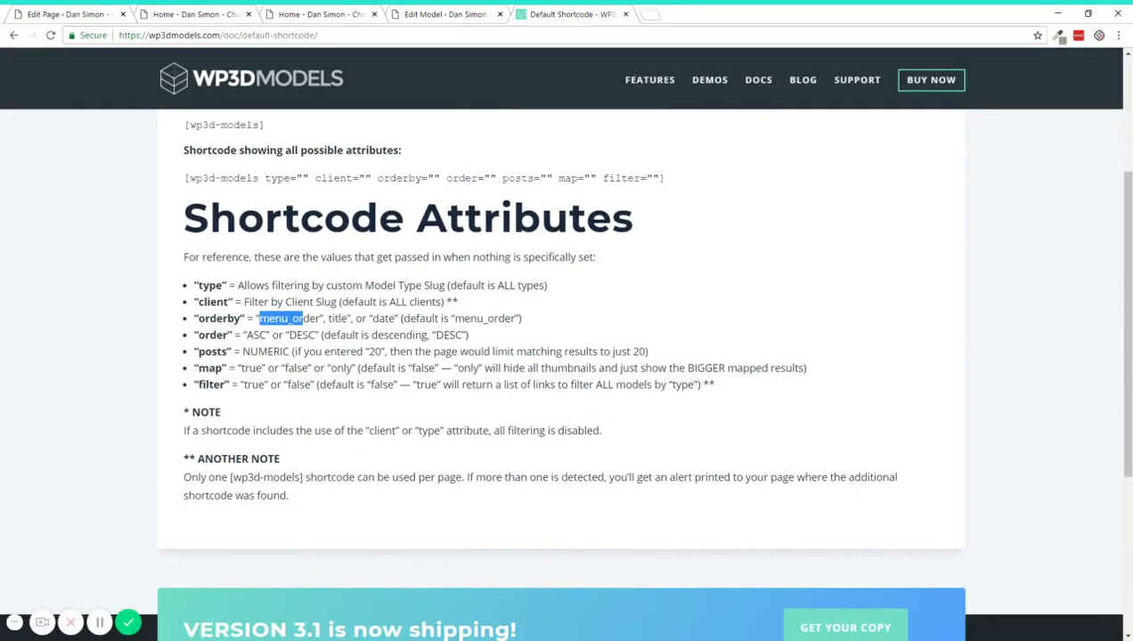
{"action": "left_click", "coordinate": [303, 318]}
{"action": "left_click_drag", "start_coordinate": [195, 351], "coordinate": [738, 391]}
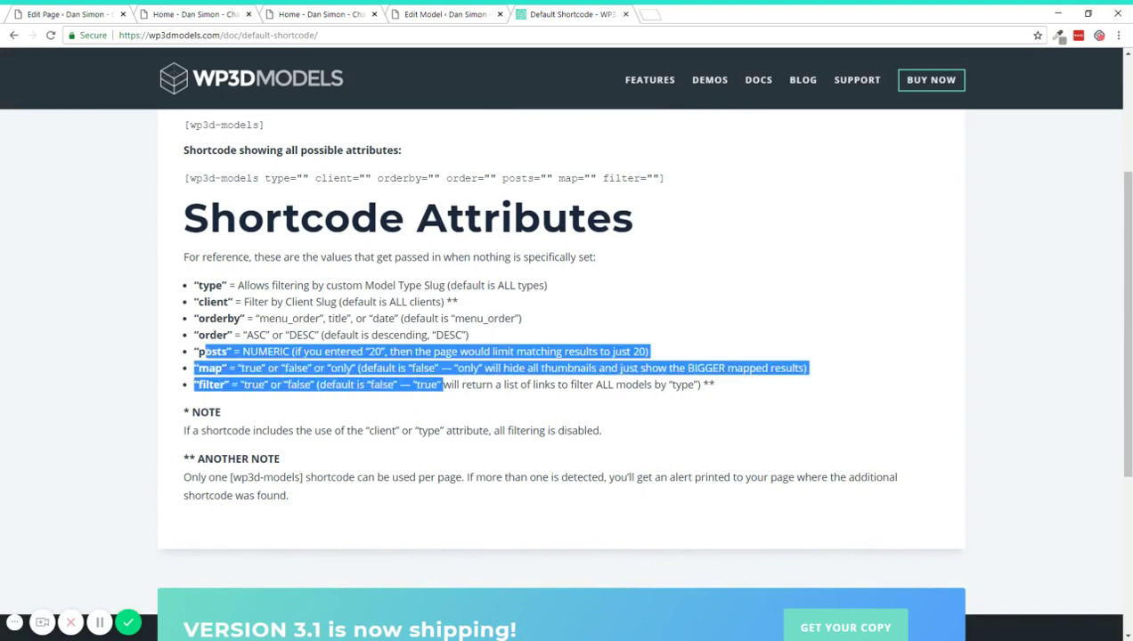
{"action": "left_click", "coordinate": [738, 392]}
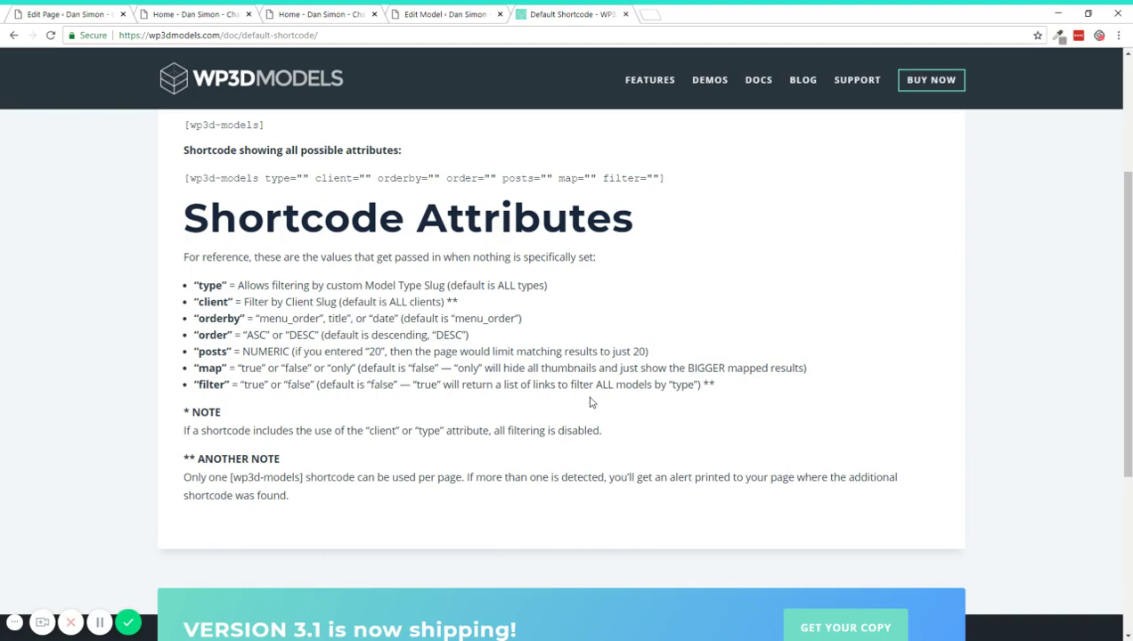
{"action": "scroll", "coordinate": [589, 403], "scroll_direction": "up", "scroll_amount": 3}
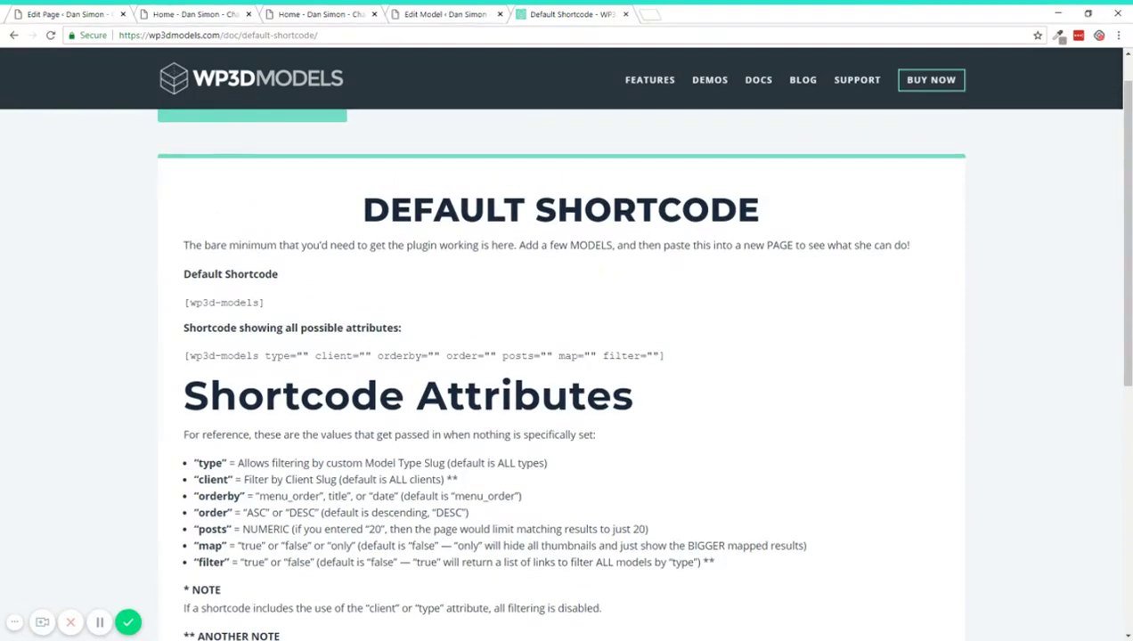
{"action": "mouse_move", "coordinate": [265, 356]}
{"action": "left_mouse_down"}
{"action": "mouse_move", "coordinate": [643, 355]}
{"action": "mouse_move", "coordinate": [183, 355]}
{"action": "mouse_move", "coordinate": [664, 356]}
{"action": "left_mouse_up"}
{"action": "left_click", "coordinate": [756, 362]}
Scroll the live homepage to its 3D Models section showing the sold 256 Jackson Street model.
{"action": "left_click", "coordinate": [359, 12]}
{"action": "scroll", "coordinate": [416, 181], "scroll_direction": "down", "scroll_amount": 3}
{"action": "scroll", "coordinate": [436, 204], "scroll_direction": "down", "scroll_amount": 5}
{"action": "scroll", "coordinate": [436, 205], "scroll_direction": "down", "scroll_amount": 5}
{"action": "scroll", "coordinate": [467, 217], "scroll_direction": "down", "scroll_amount": 5}
{"action": "scroll", "coordinate": [318, 205], "scroll_direction": "up", "scroll_amount": 4}
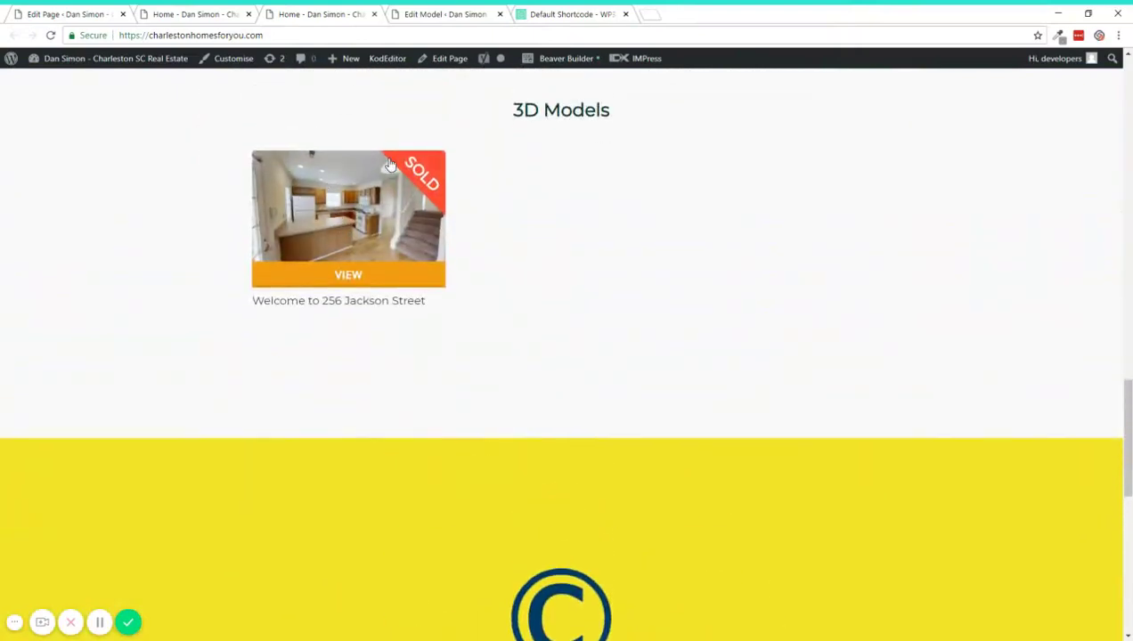